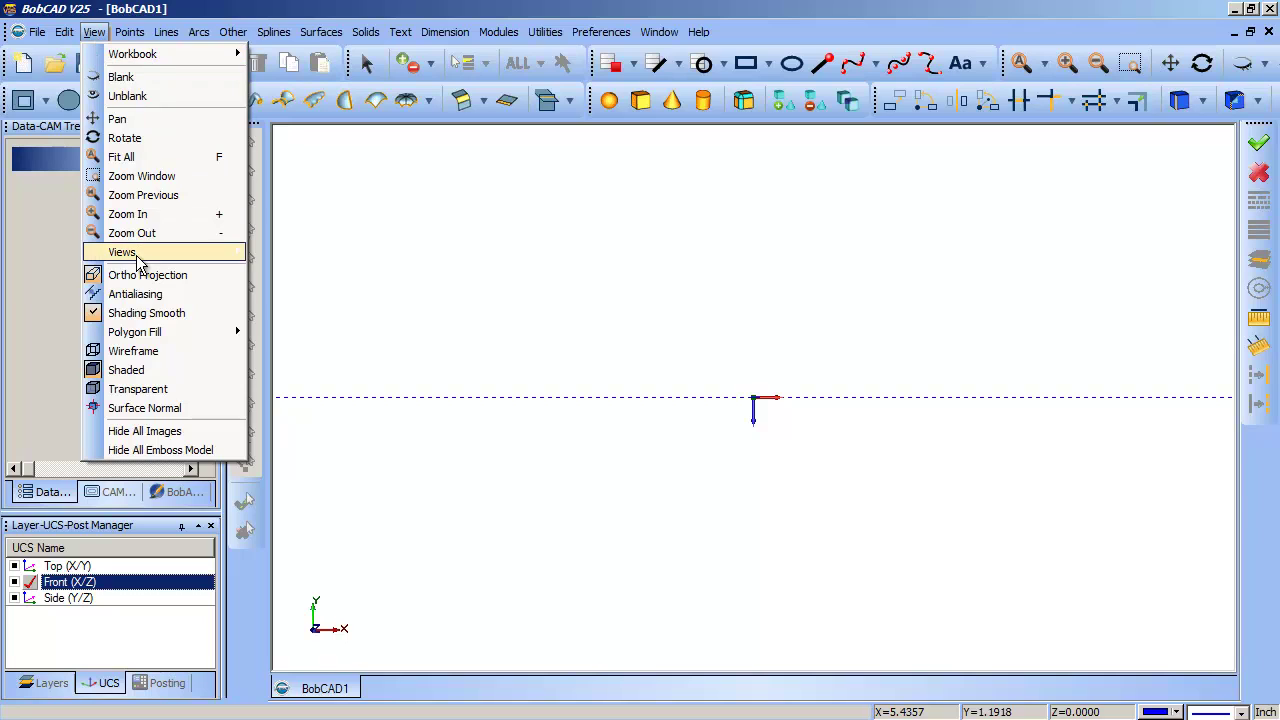
Switch to the front view and sketch a point at about X -1.5, Y -1.1.
{"action": "mouse_move", "coordinate": [150, 254]}
{"action": "left_click", "coordinate": [312, 191]}
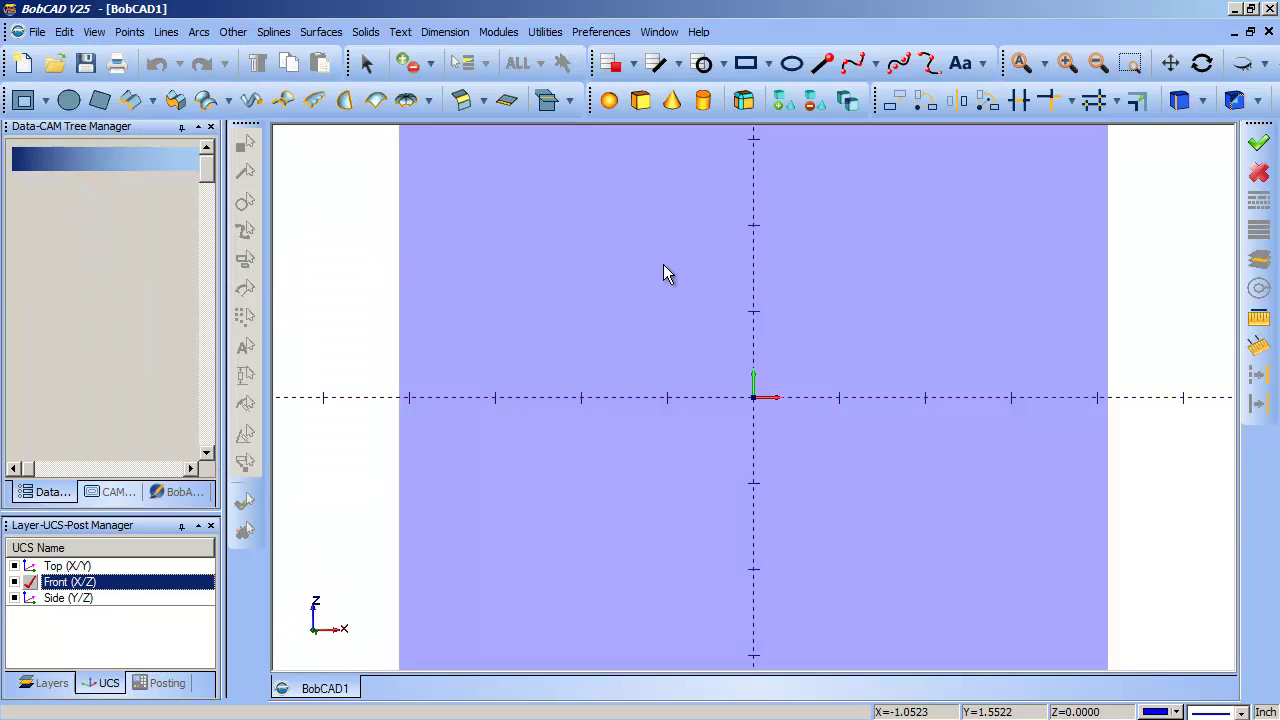
{"action": "left_click", "coordinate": [122, 29]}
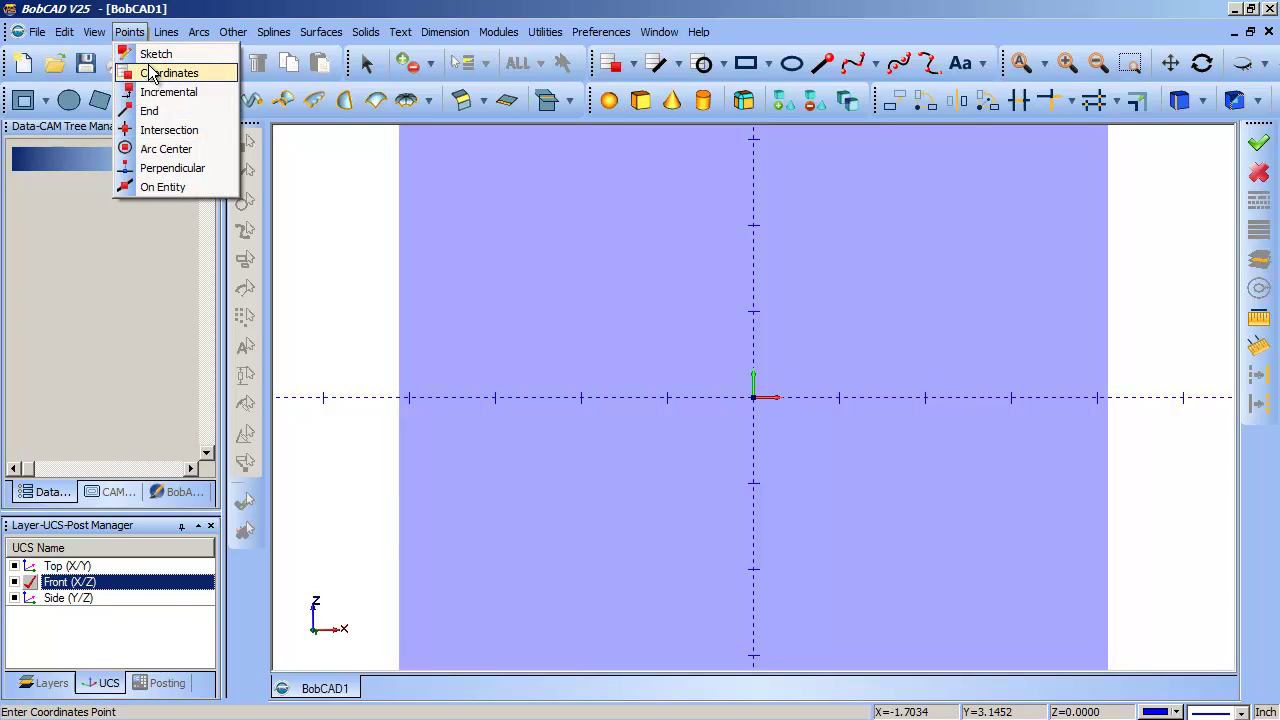
{"action": "left_click", "coordinate": [155, 54]}
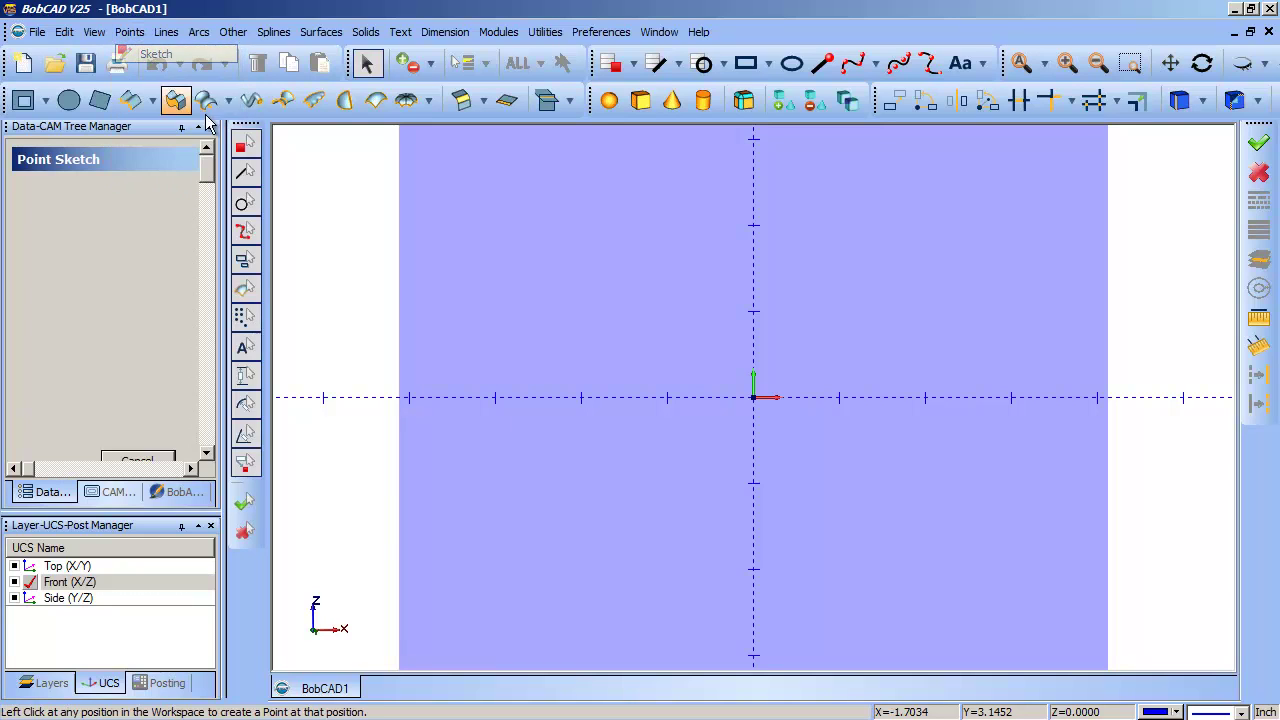
{"action": "left_click", "coordinate": [626, 494]}
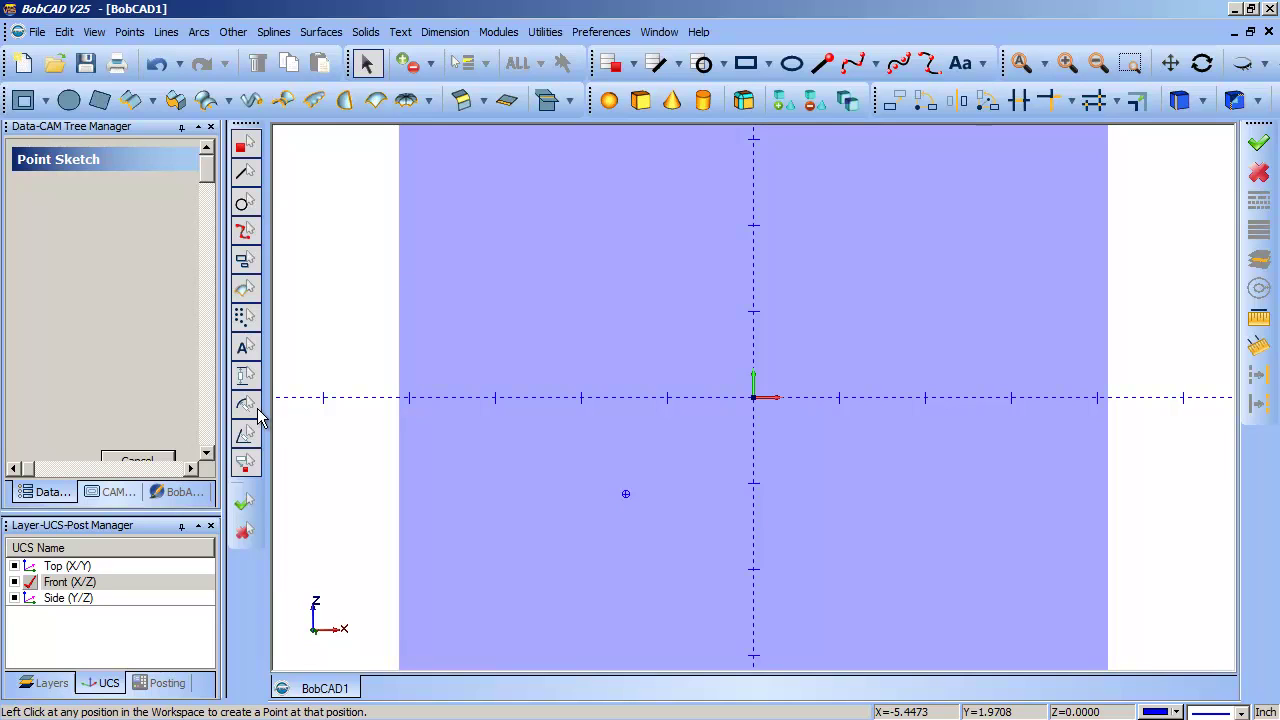
{"action": "left_click", "coordinate": [160, 459]}
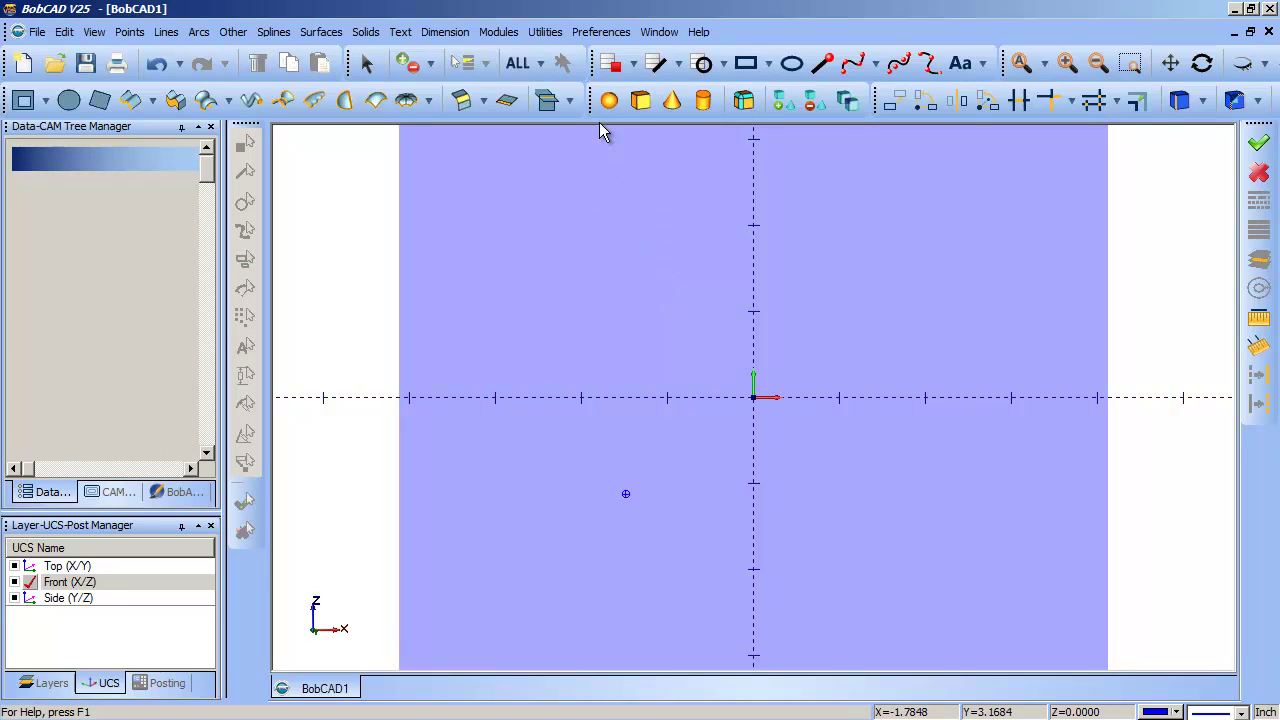
Create a line by coordinates from X 0, Y 1, Z 0 to the origin.
{"action": "left_click", "coordinate": [895, 104]}
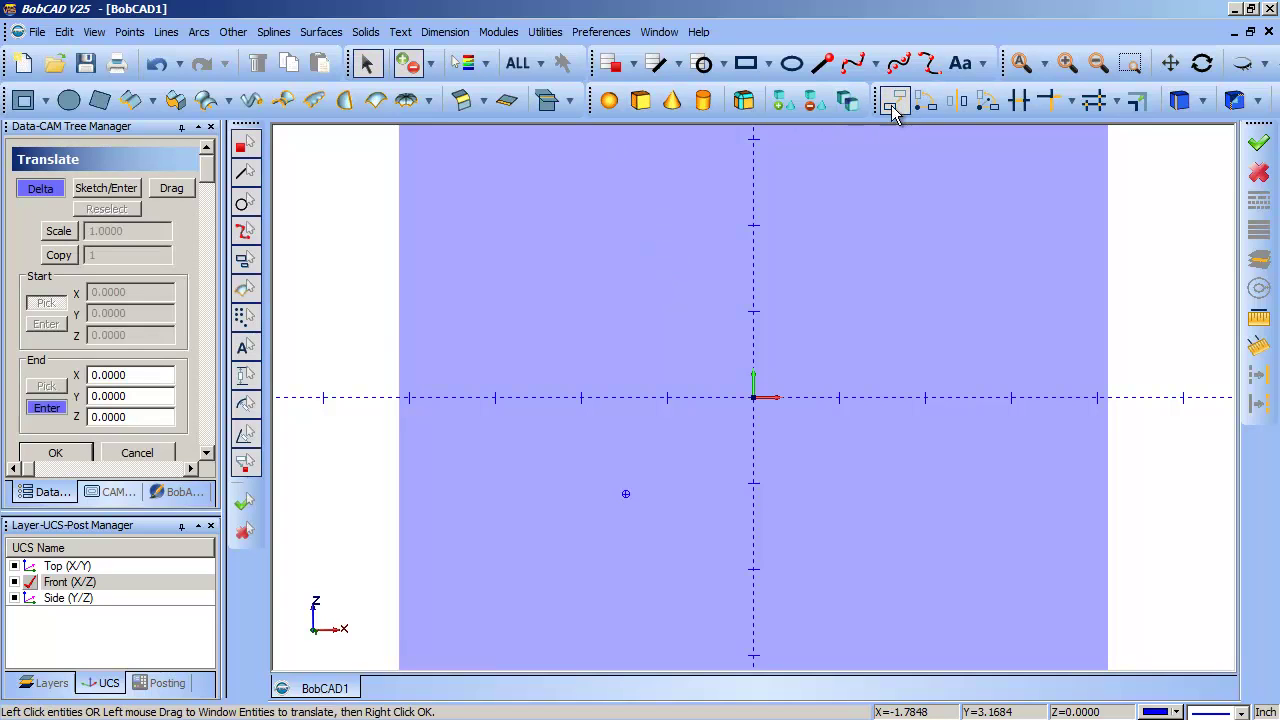
{"action": "left_click", "coordinate": [137, 453]}
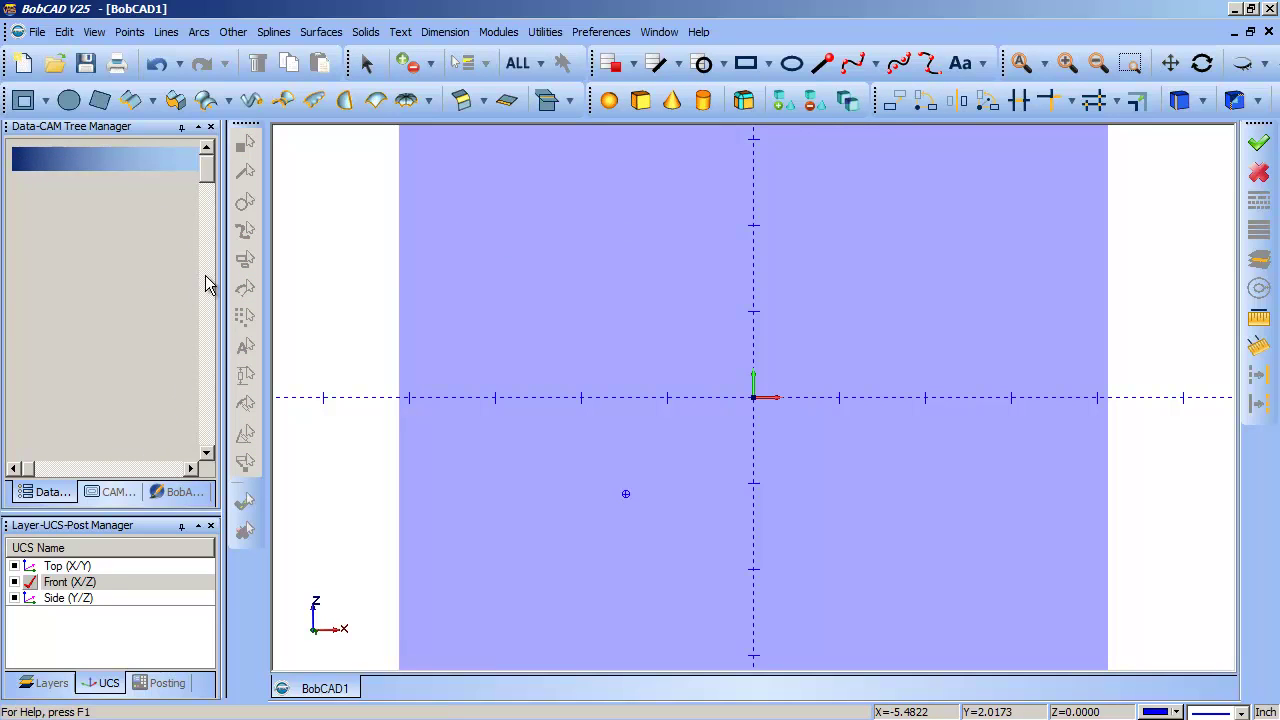
{"action": "left_click", "coordinate": [166, 31]}
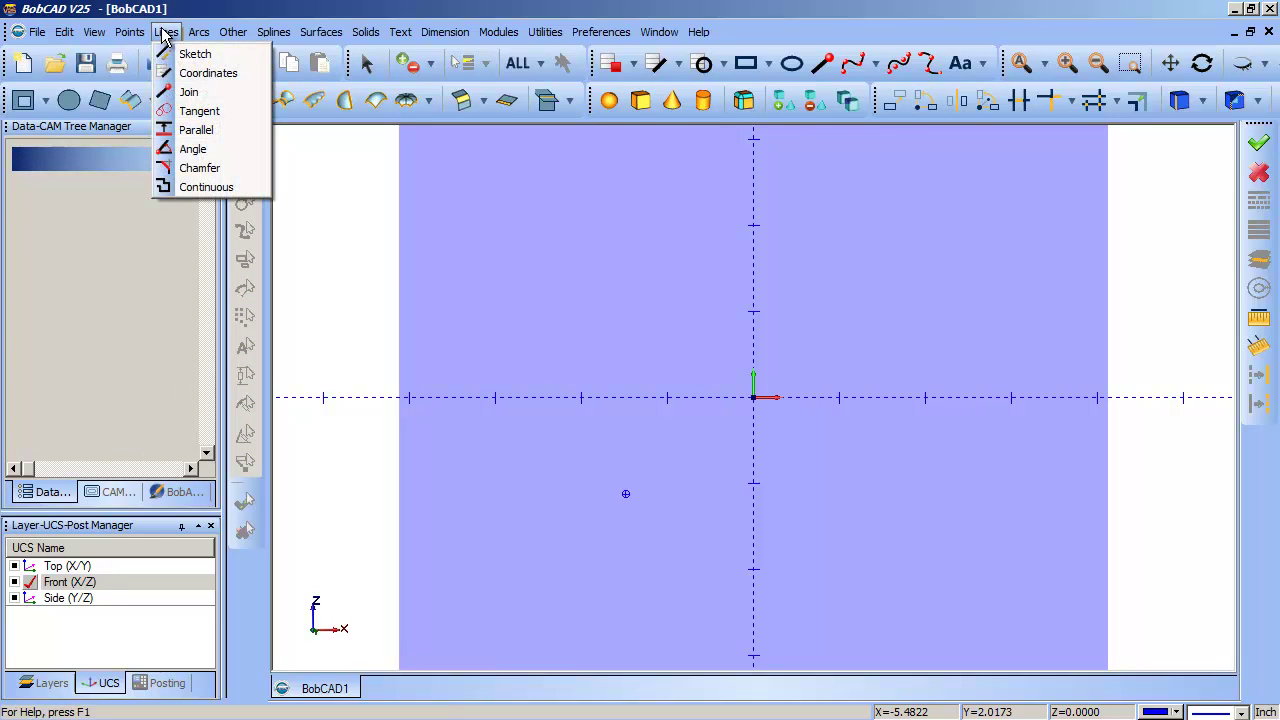
{"action": "left_click", "coordinate": [190, 76]}
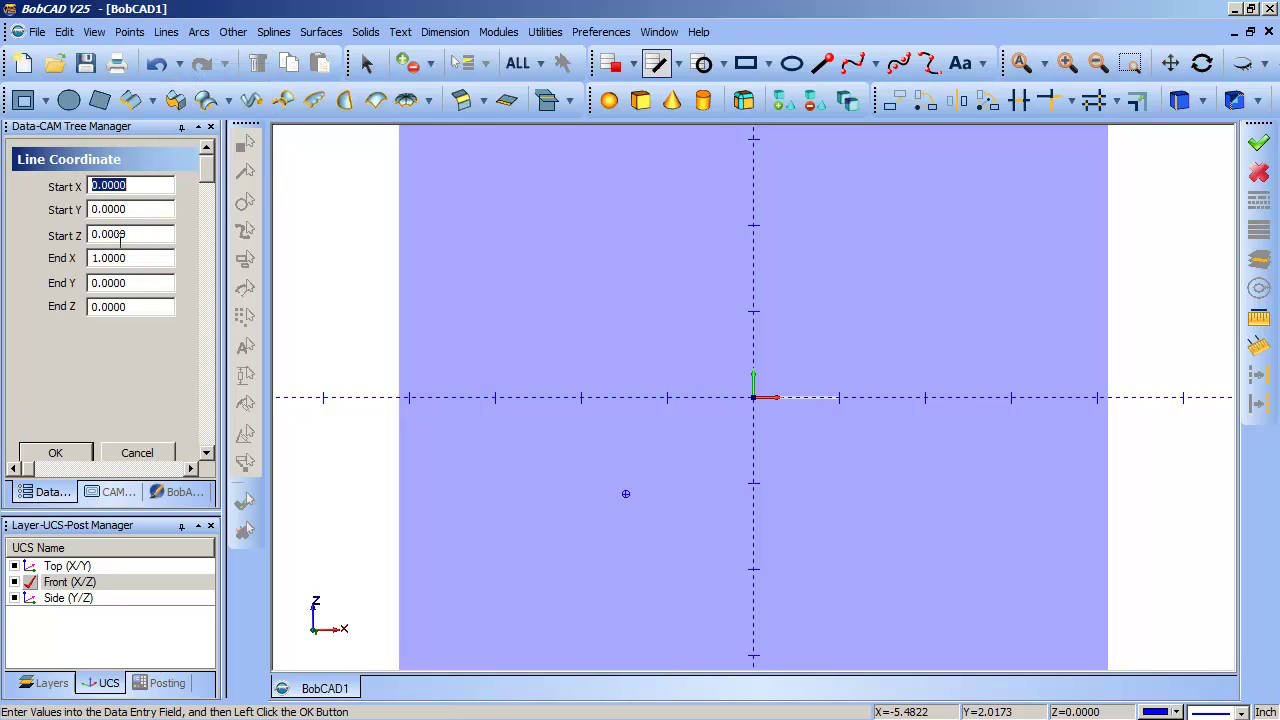
{"action": "left_click_drag", "start_coordinate": [130, 262], "coordinate": [58, 258]}
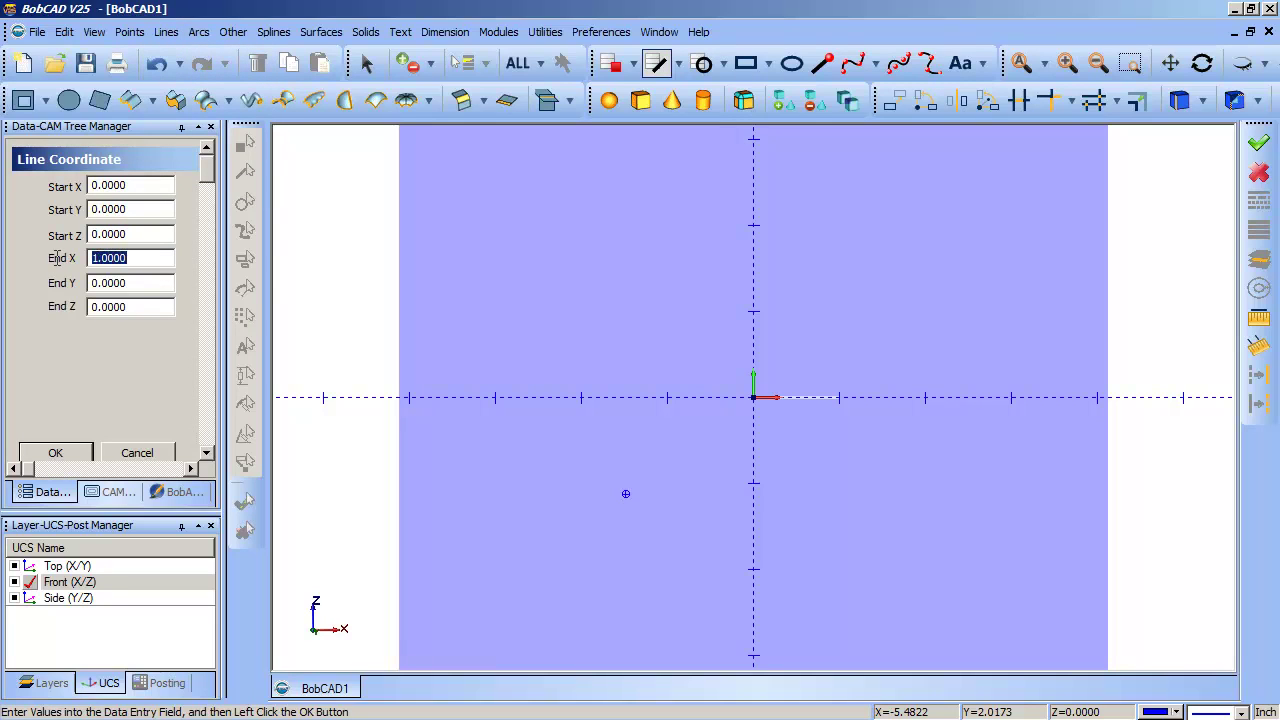
{"action": "type", "text": "0"}
{"action": "left_click_drag", "start_coordinate": [136, 209], "coordinate": [43, 215]}
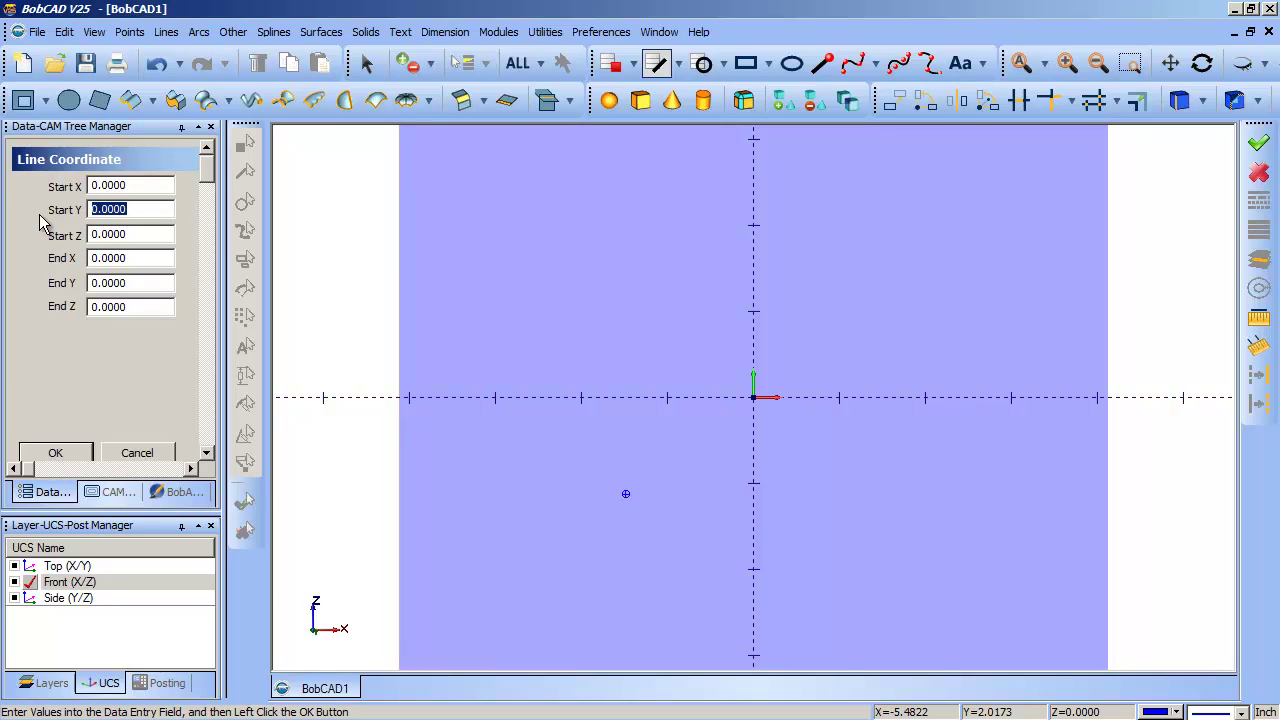
{"action": "type", "text": "1"}
{"action": "left_click", "coordinate": [63, 460]}
{"action": "left_click", "coordinate": [140, 460]}
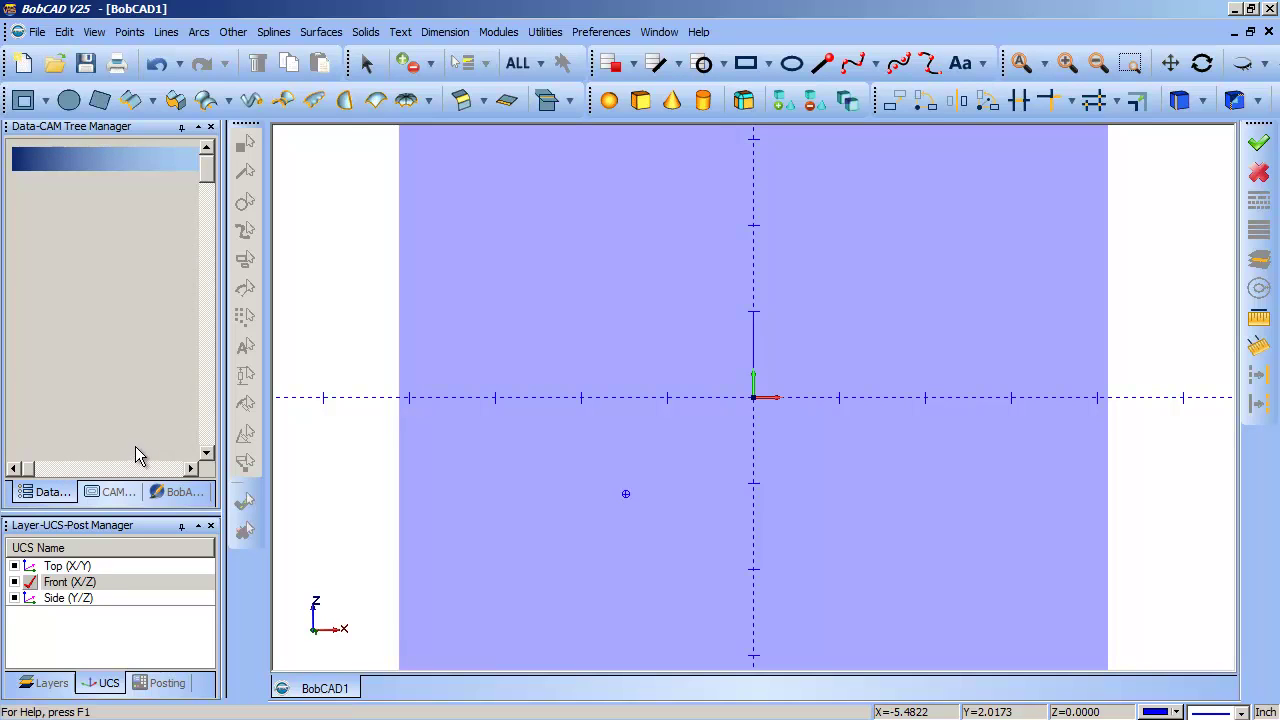
Set Mirror to copy about a line and try it on the sketched point with the vertical line as the mirror line.
{"action": "left_click", "coordinate": [955, 100]}
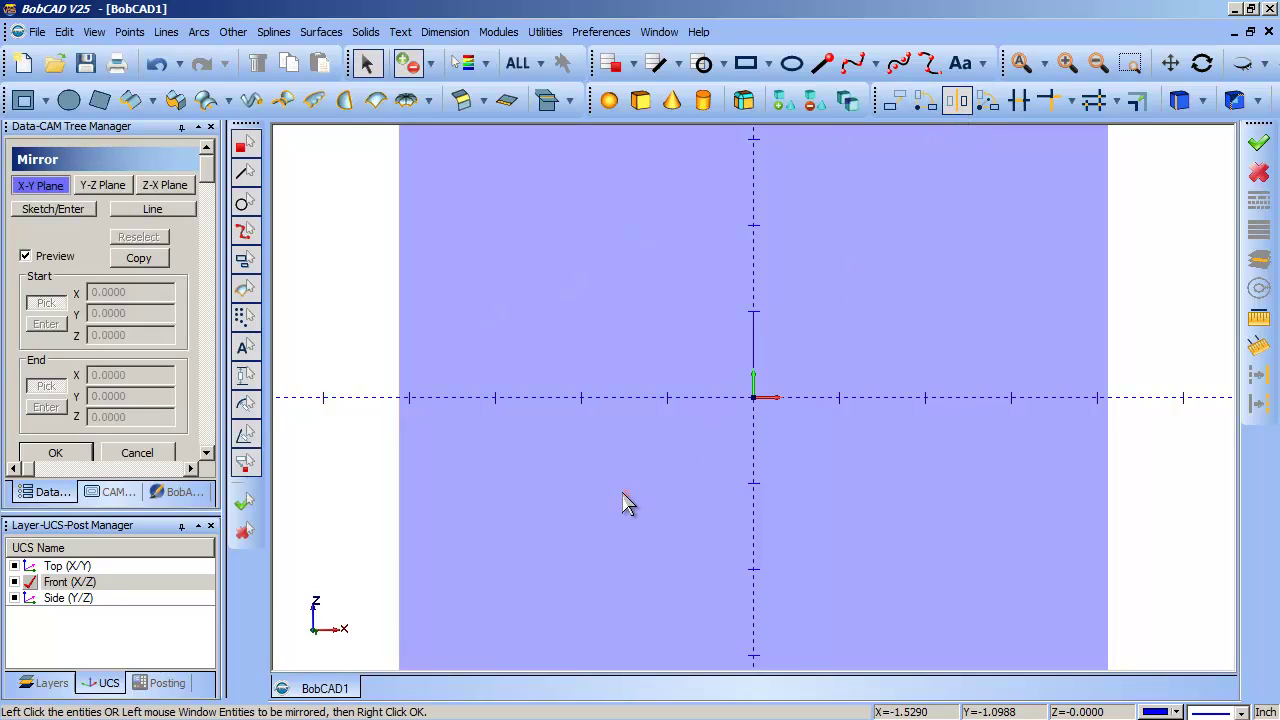
{"action": "left_click", "coordinate": [176, 206]}
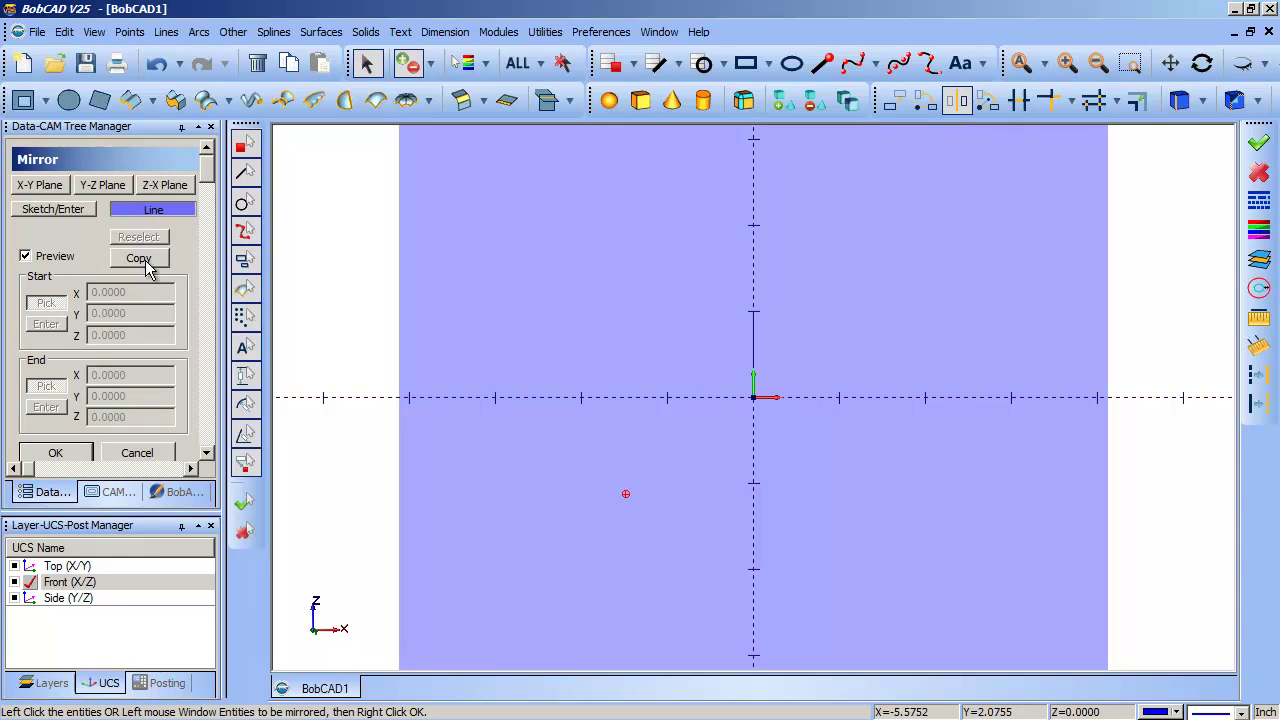
{"action": "left_click", "coordinate": [145, 262]}
{"action": "right_click", "coordinate": [758, 336]}
{"action": "left_click", "coordinate": [756, 335]}
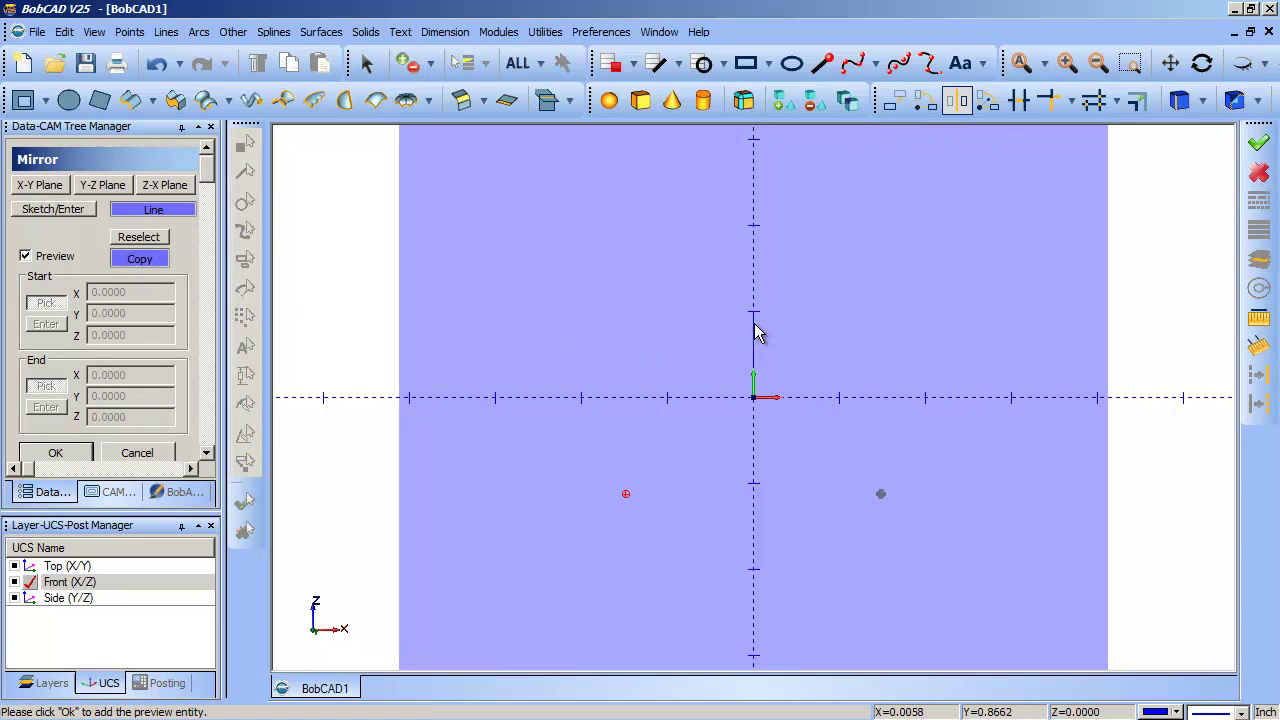
{"action": "left_click", "coordinate": [137, 452]}
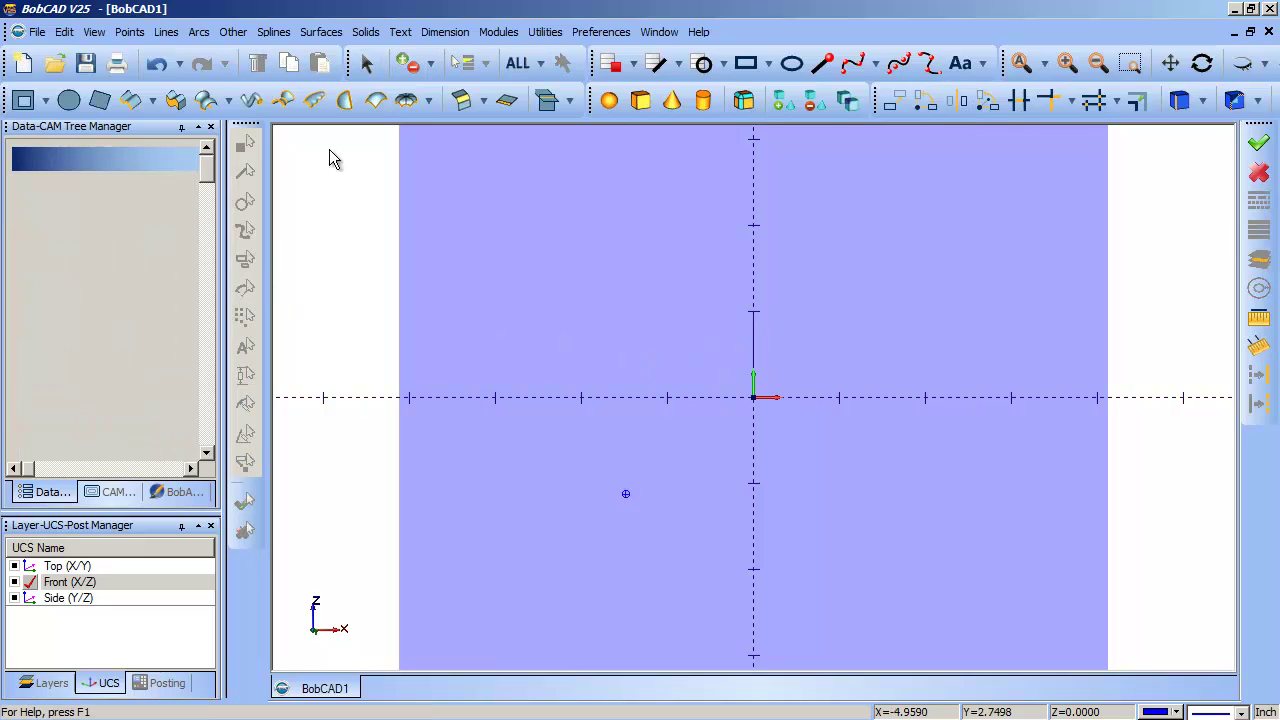
Mirror a copy of the sketched point across the vertical line.
{"action": "left_click", "coordinate": [366, 63]}
{"action": "left_click_drag", "start_coordinate": [960, 257], "coordinate": [706, 366]}
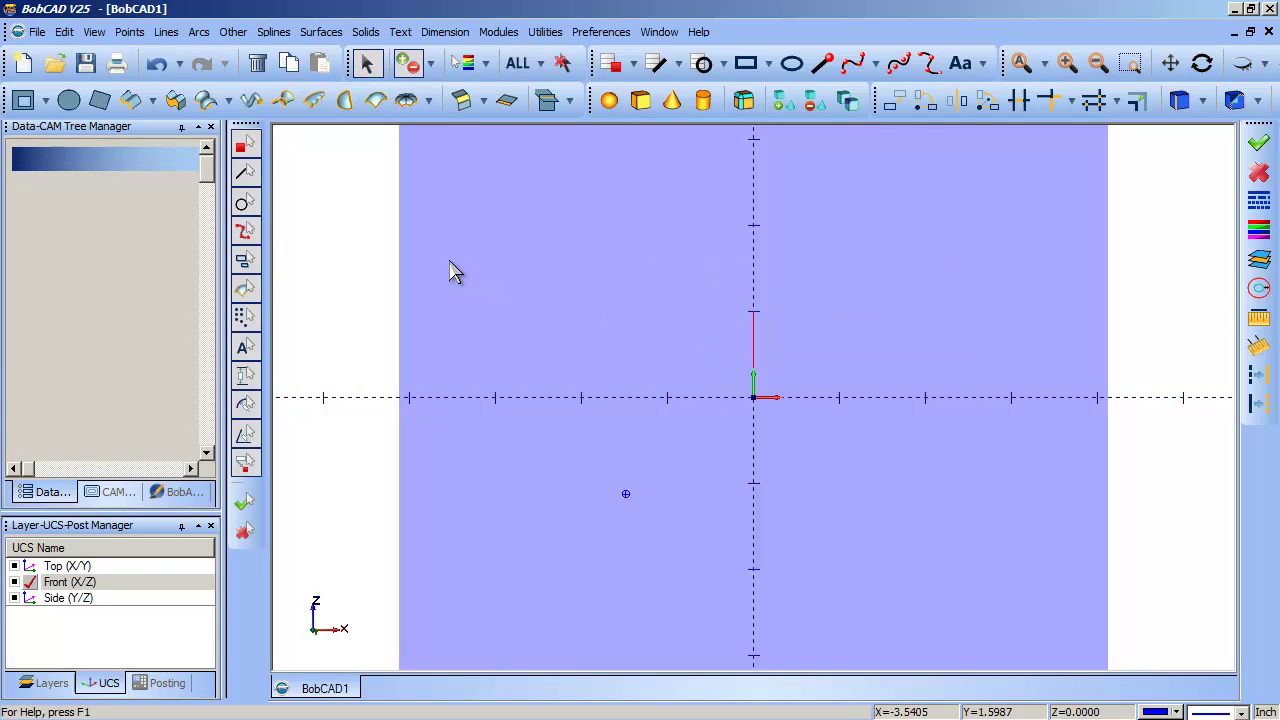
{"action": "left_click", "coordinate": [957, 103]}
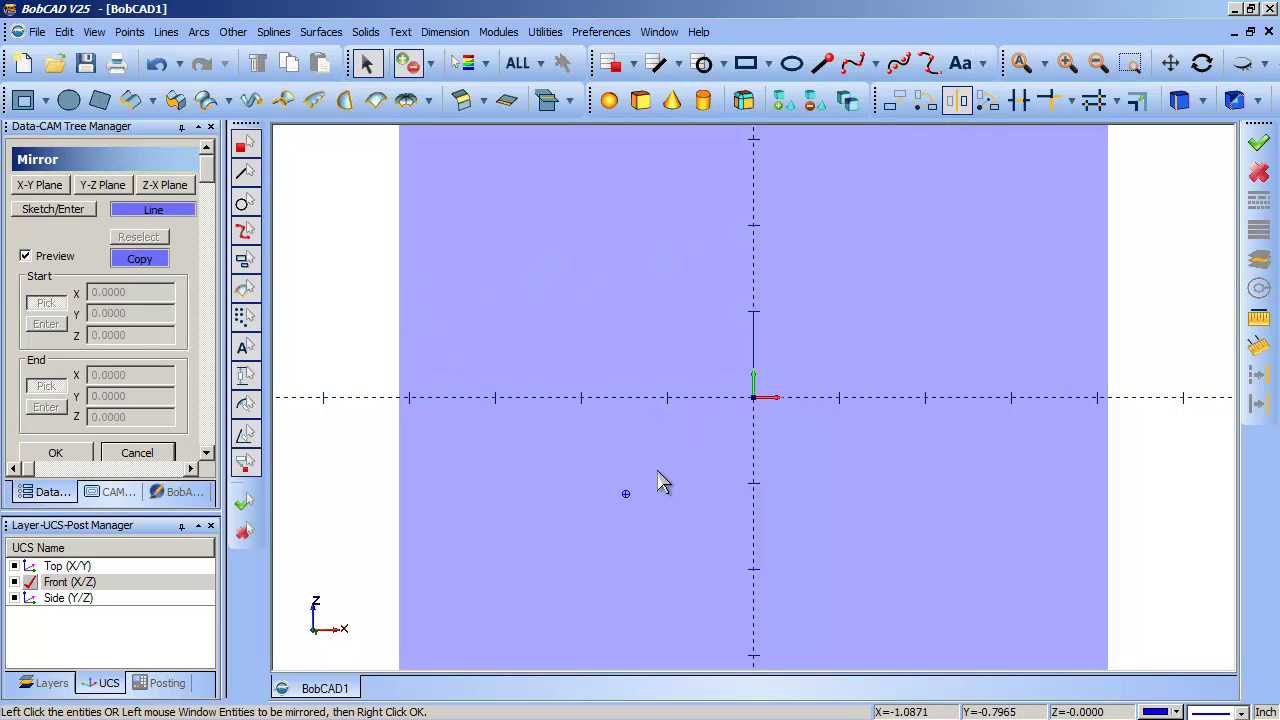
{"action": "right_click", "coordinate": [760, 360]}
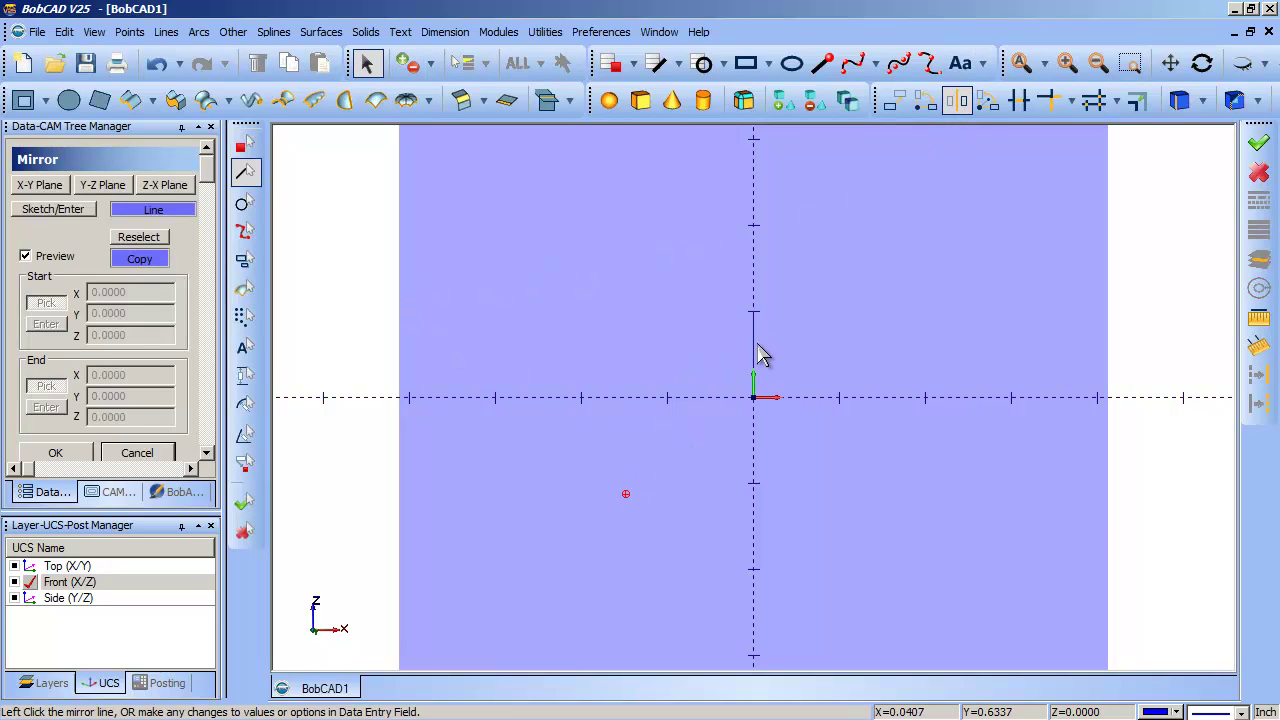
{"action": "left_click", "coordinate": [755, 352]}
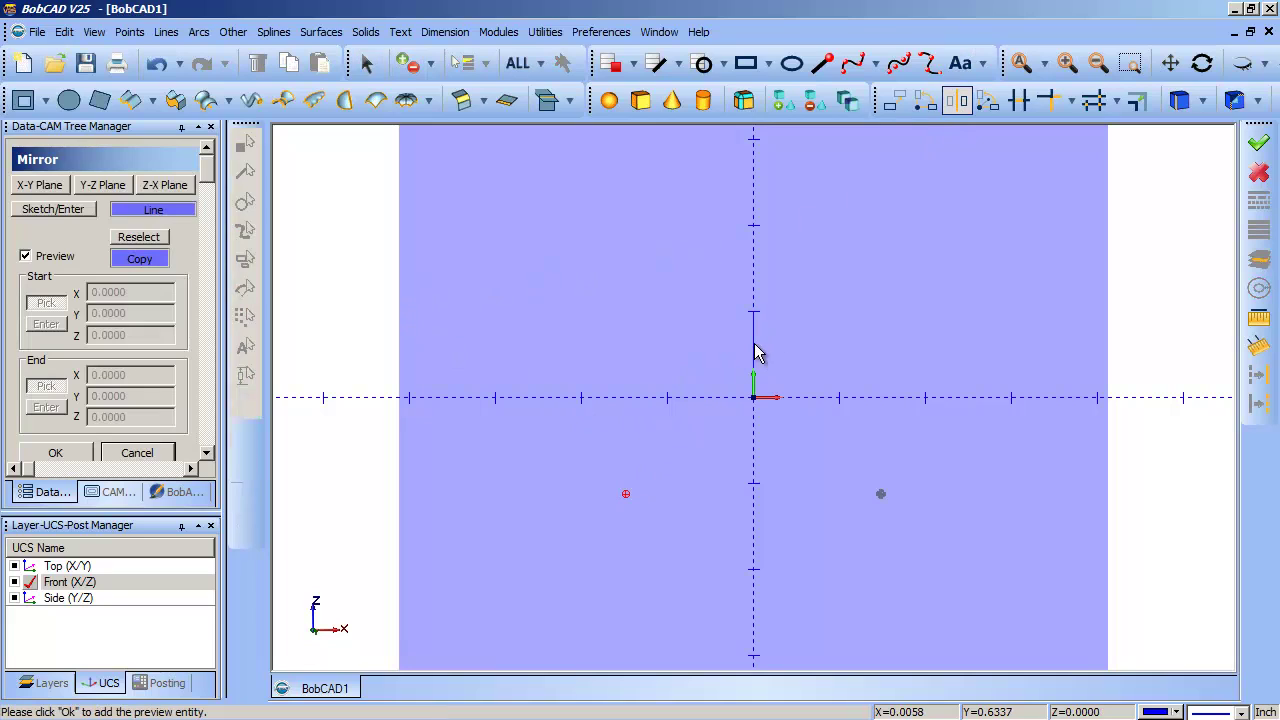
{"action": "left_click", "coordinate": [82, 458]}
{"action": "left_click", "coordinate": [127, 452]}
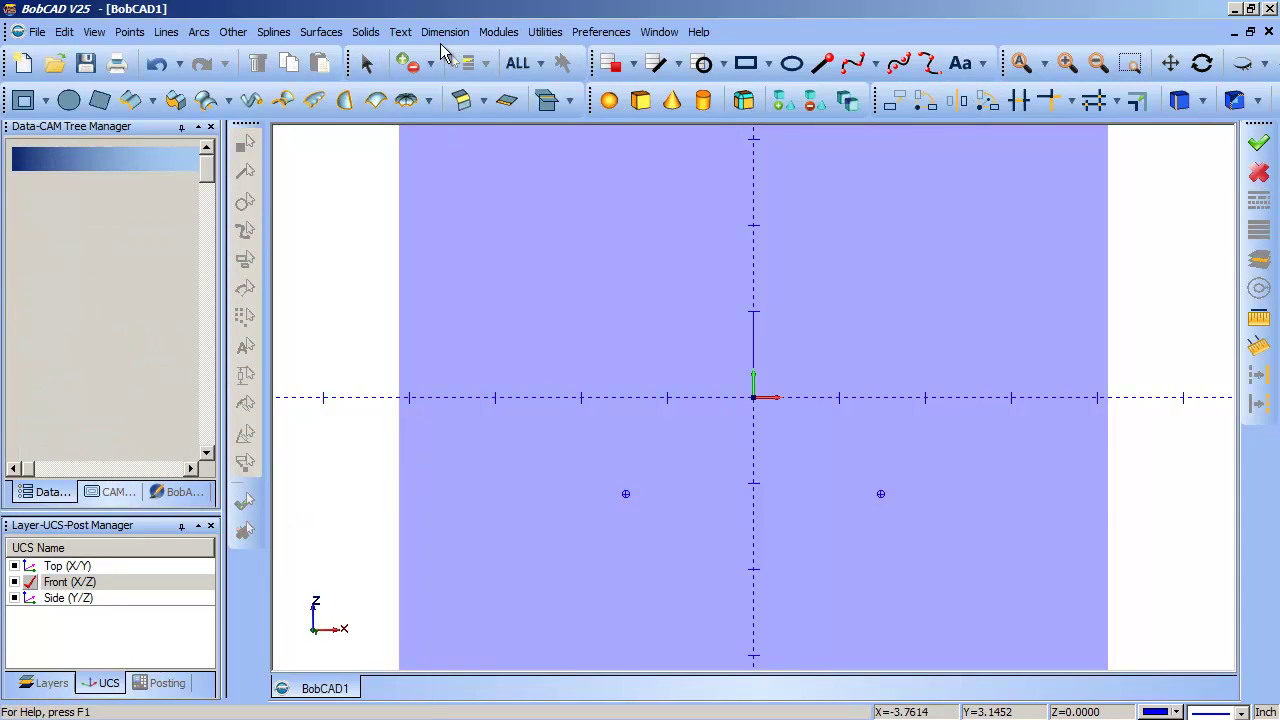
Delete the vertical line that served as the mirror line.
{"action": "left_click", "coordinate": [370, 66]}
{"action": "left_click_drag", "start_coordinate": [792, 266], "coordinate": [716, 344]}
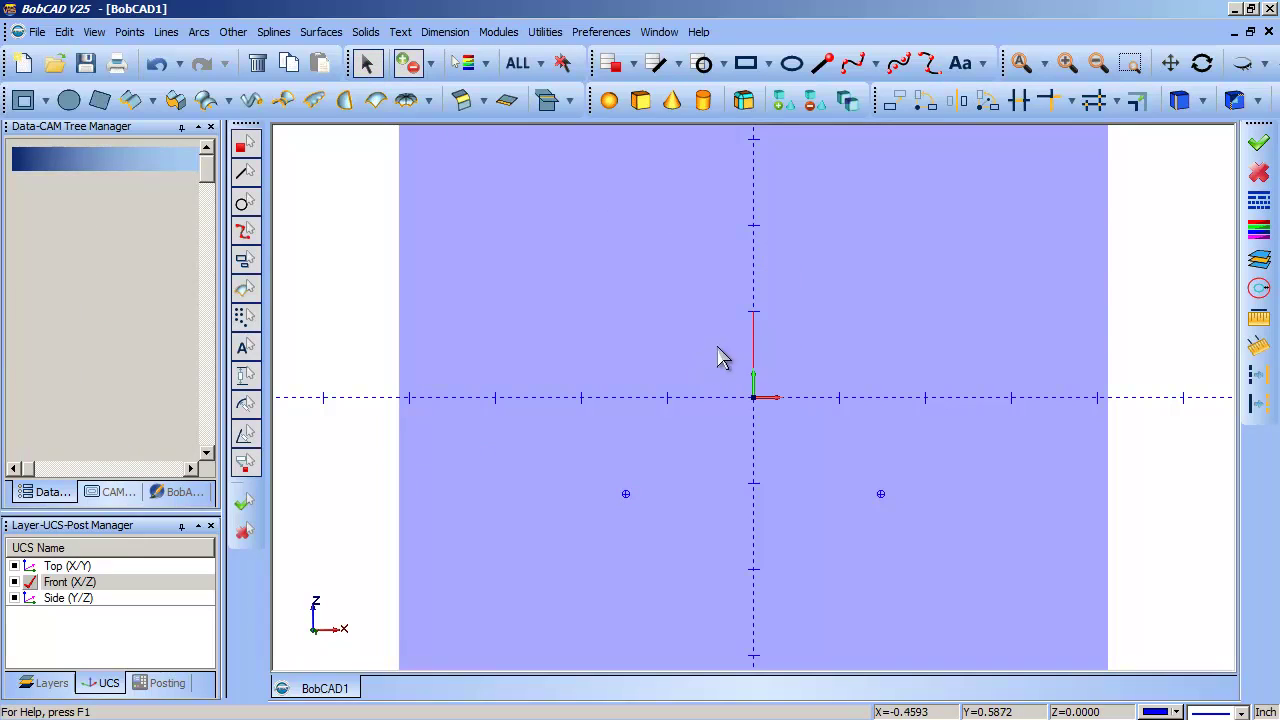
{"action": "key", "text": "Delete"}
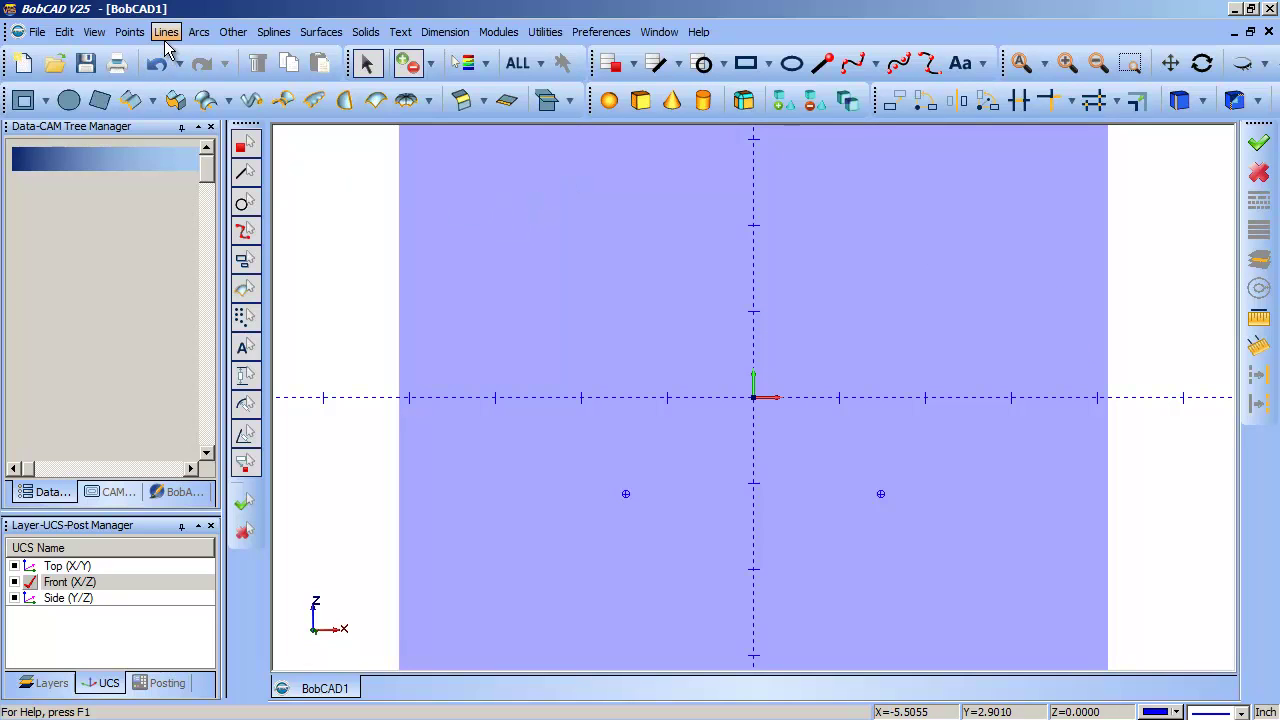
Create two coordinate points on the horizontal axis at X -4 and X 4, with Y and Z at 0.
{"action": "left_click", "coordinate": [129, 32]}
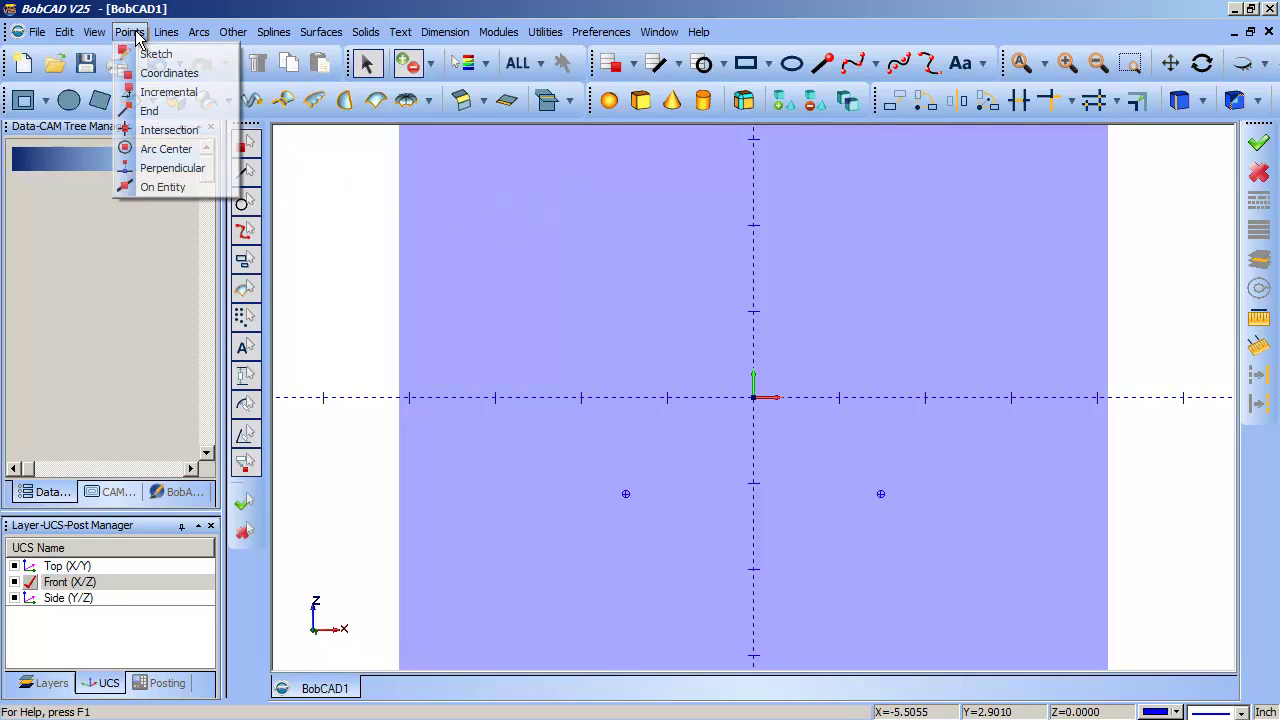
{"action": "left_click", "coordinate": [141, 74]}
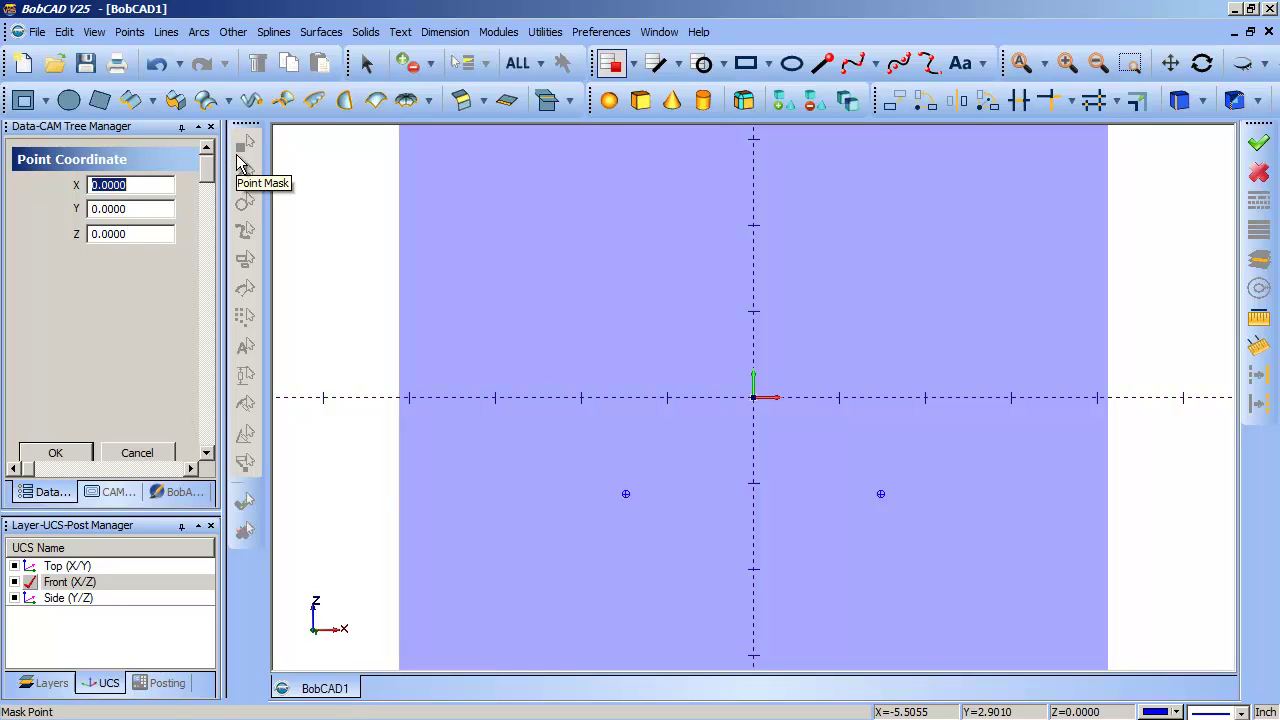
{"action": "type", "text": "-4"}
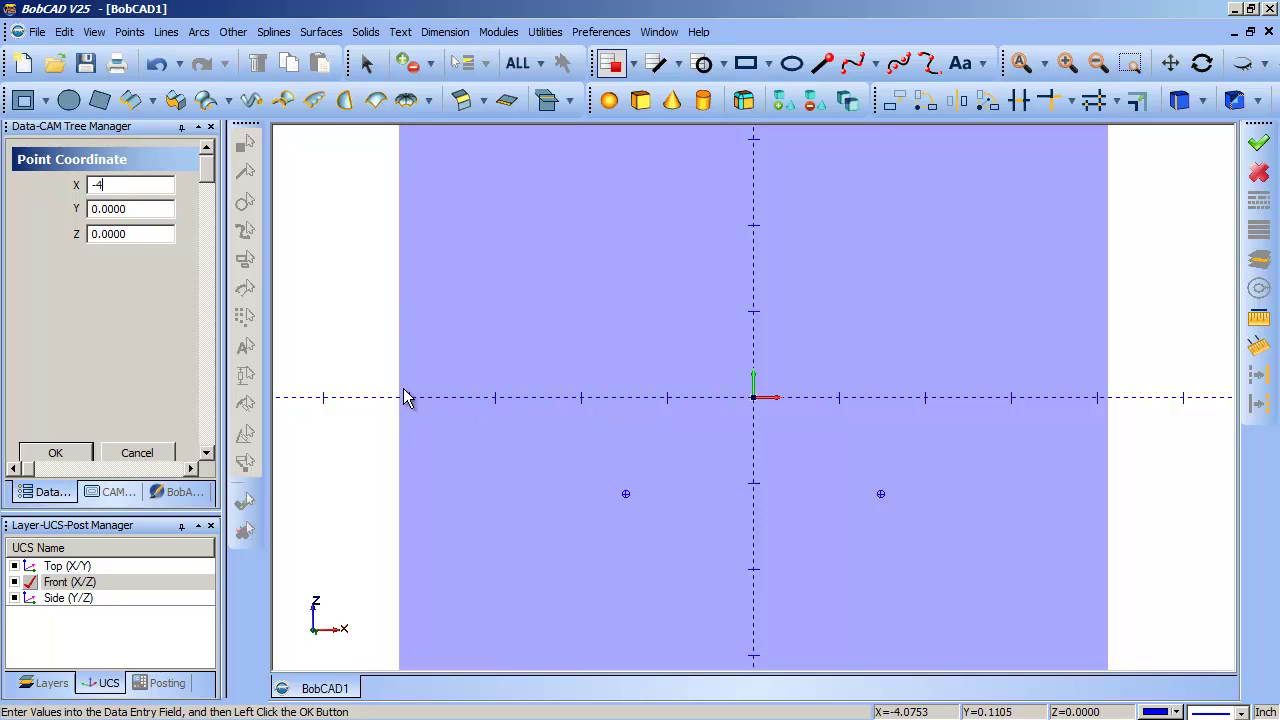
{"action": "left_click", "coordinate": [83, 458]}
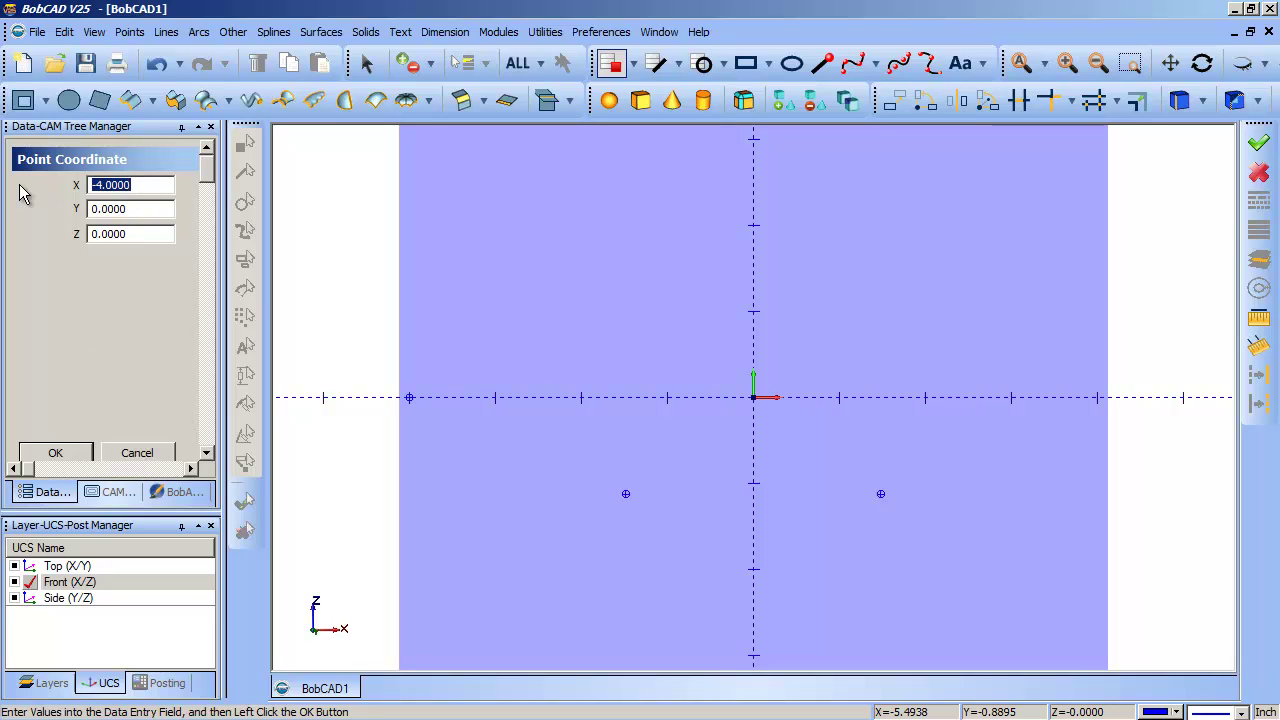
{"action": "type", "text": "4"}
{"action": "left_click", "coordinate": [78, 458]}
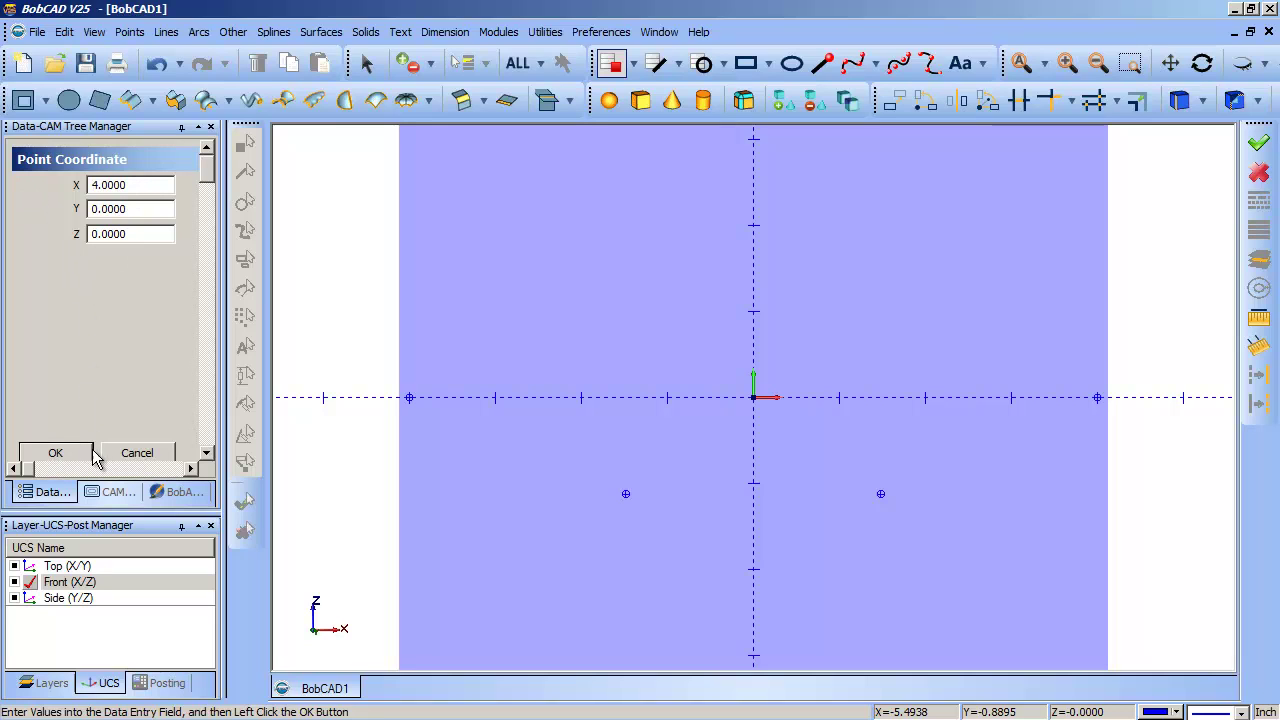
{"action": "left_click", "coordinate": [130, 458]}
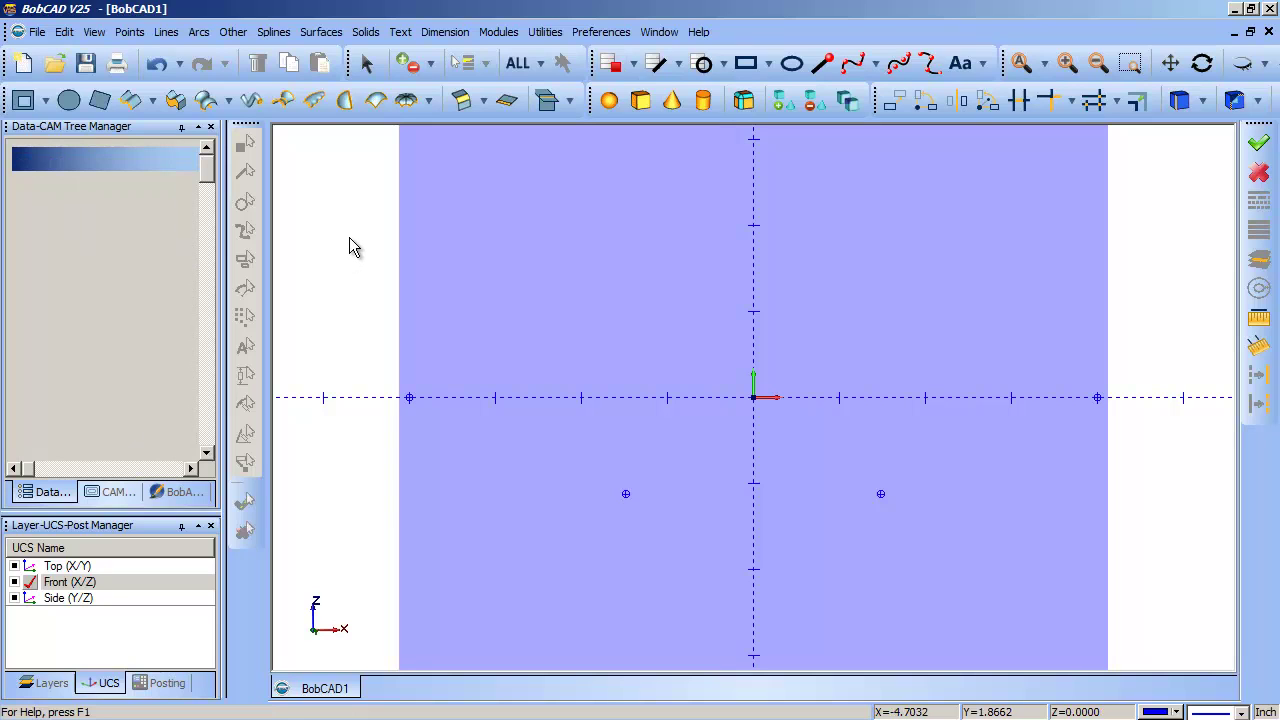
Draw an interpolated spline through the four points, adding intermediate points at about X -2.4, Y -0.3 and X 2.8, Y -0.2 on its shoulders.
{"action": "left_click", "coordinate": [855, 68]}
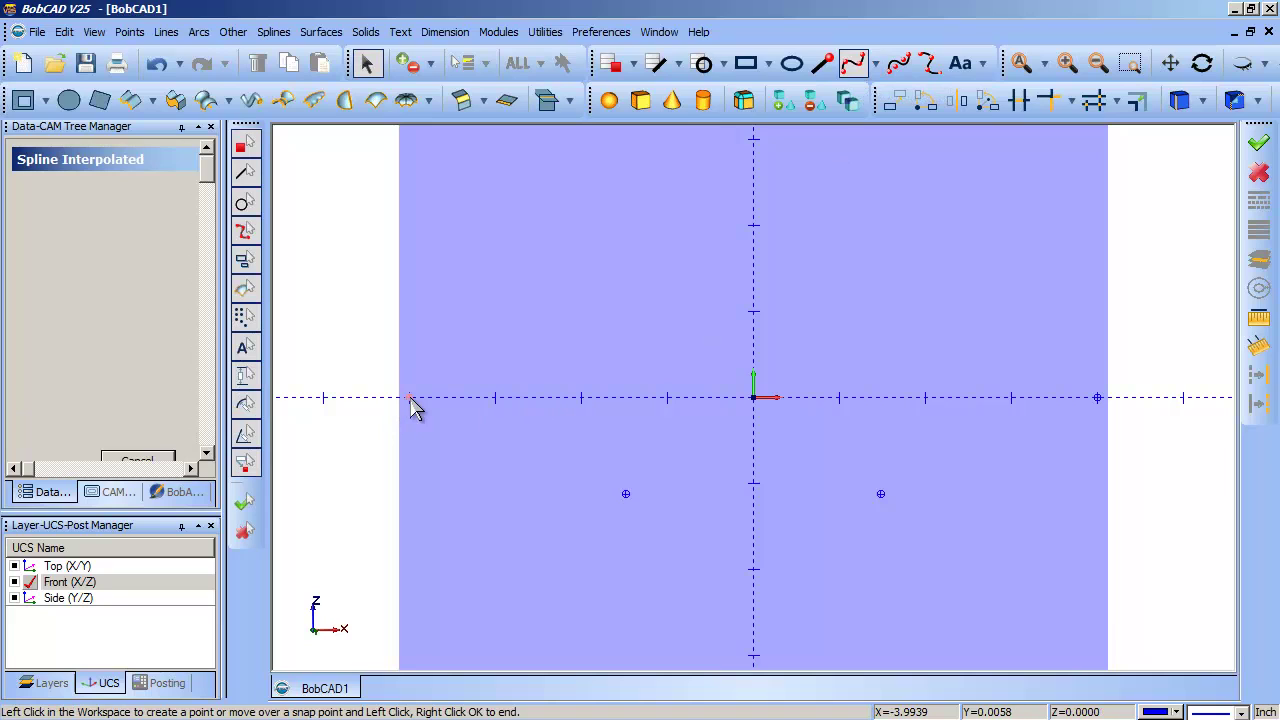
{"action": "left_click", "coordinate": [418, 407]}
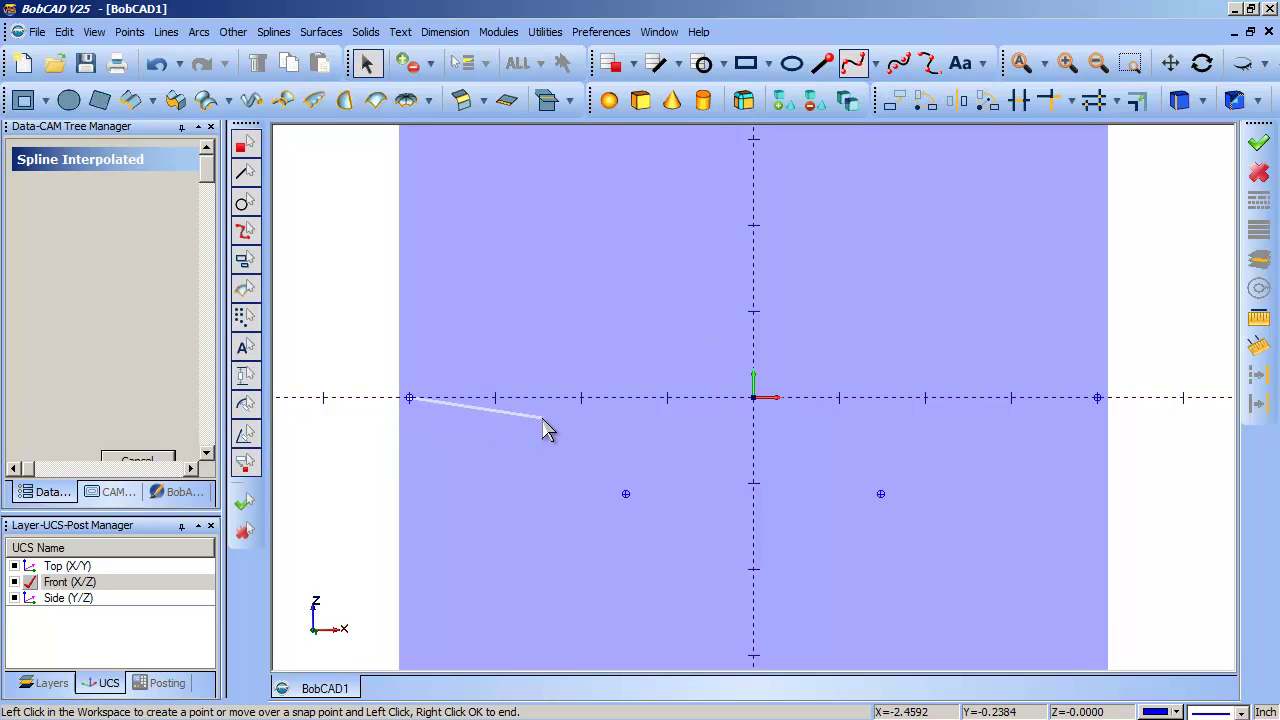
{"action": "left_click", "coordinate": [545, 424]}
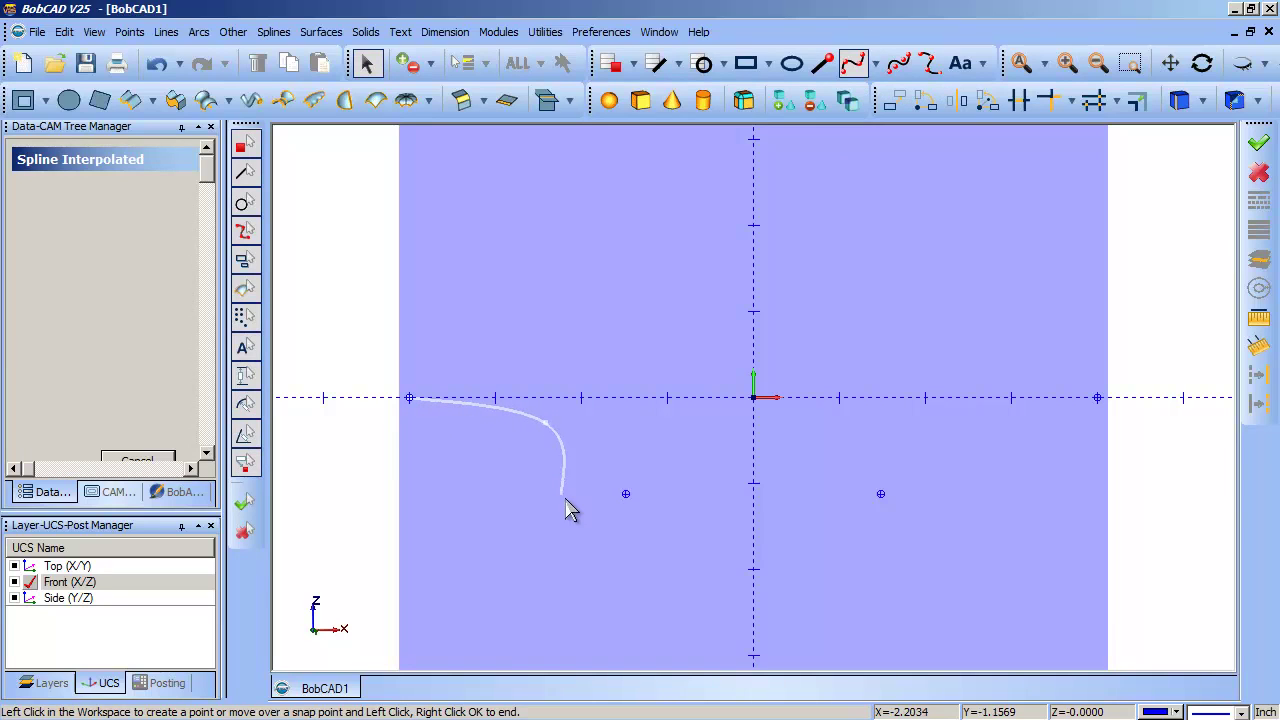
{"action": "left_click", "coordinate": [626, 494]}
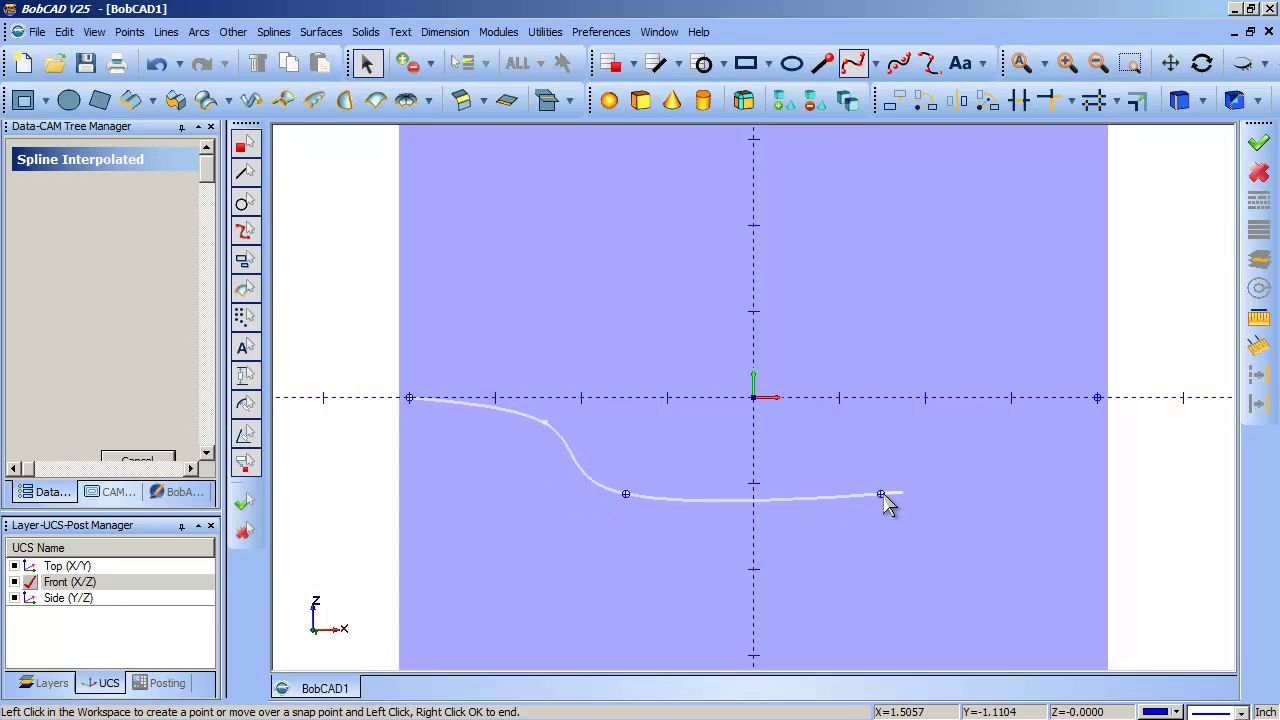
{"action": "left_click", "coordinate": [881, 494]}
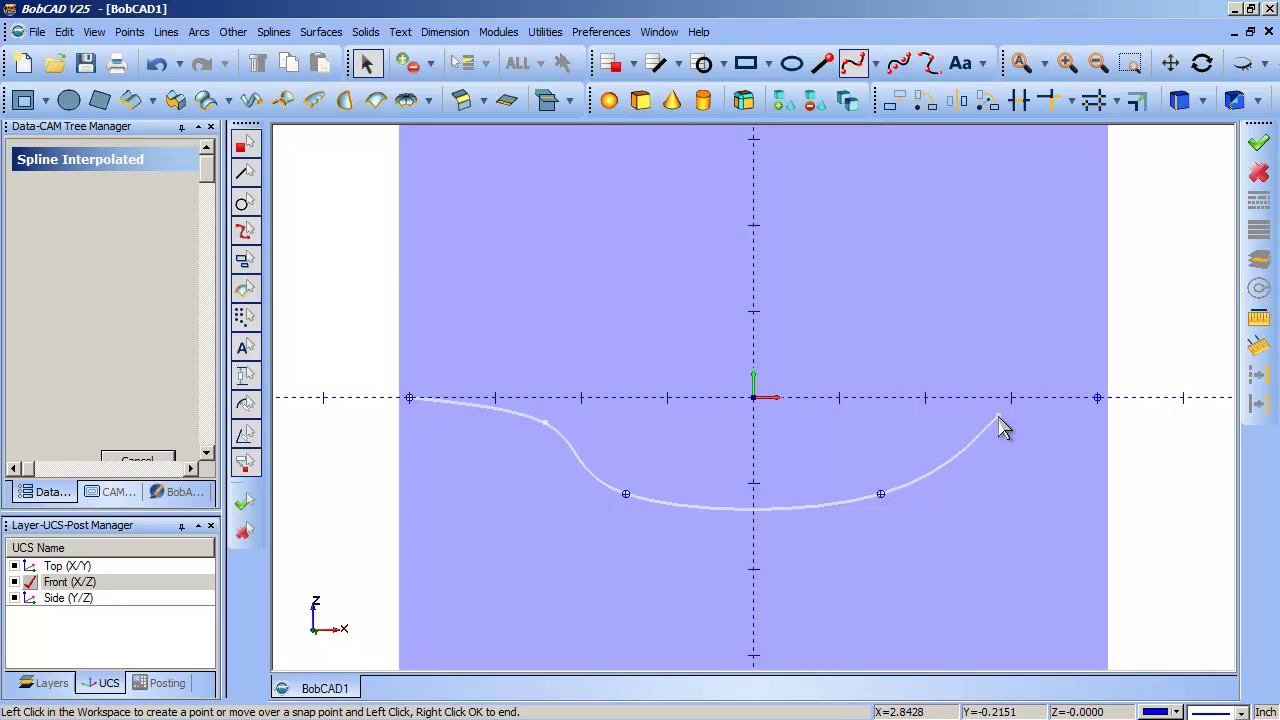
{"action": "left_click", "coordinate": [999, 417]}
{"action": "left_click", "coordinate": [1097, 399]}
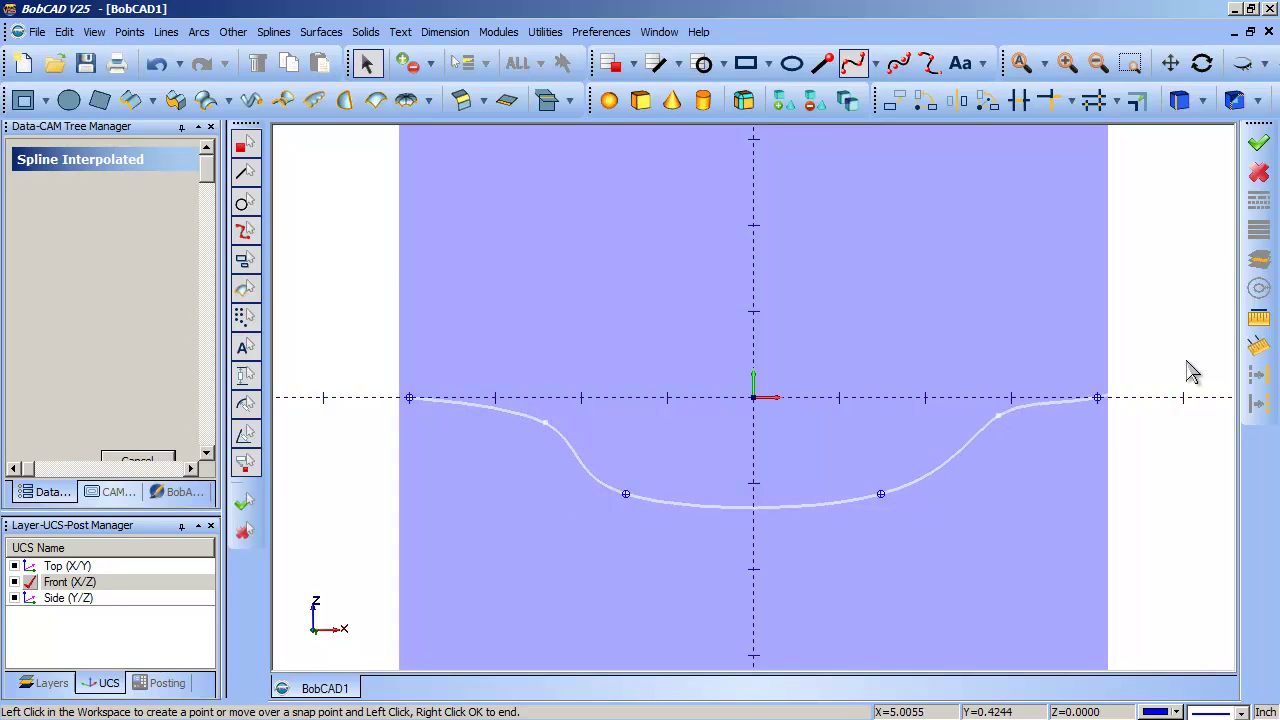
{"action": "right_click", "coordinate": [1200, 330]}
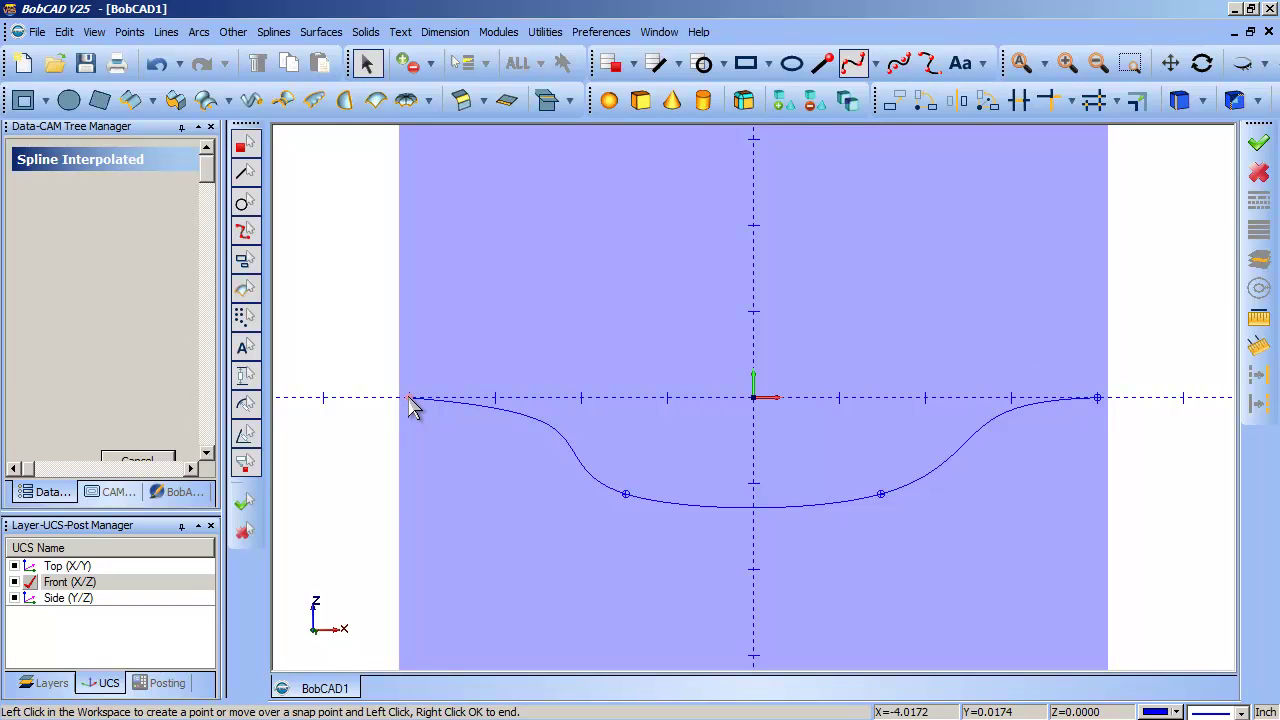
Draw a second interpolated spline from the X -4 point, sloping down to about X 1, Y -1 and running nearly flat past X 4.
{"action": "left_click", "coordinate": [411, 399]}
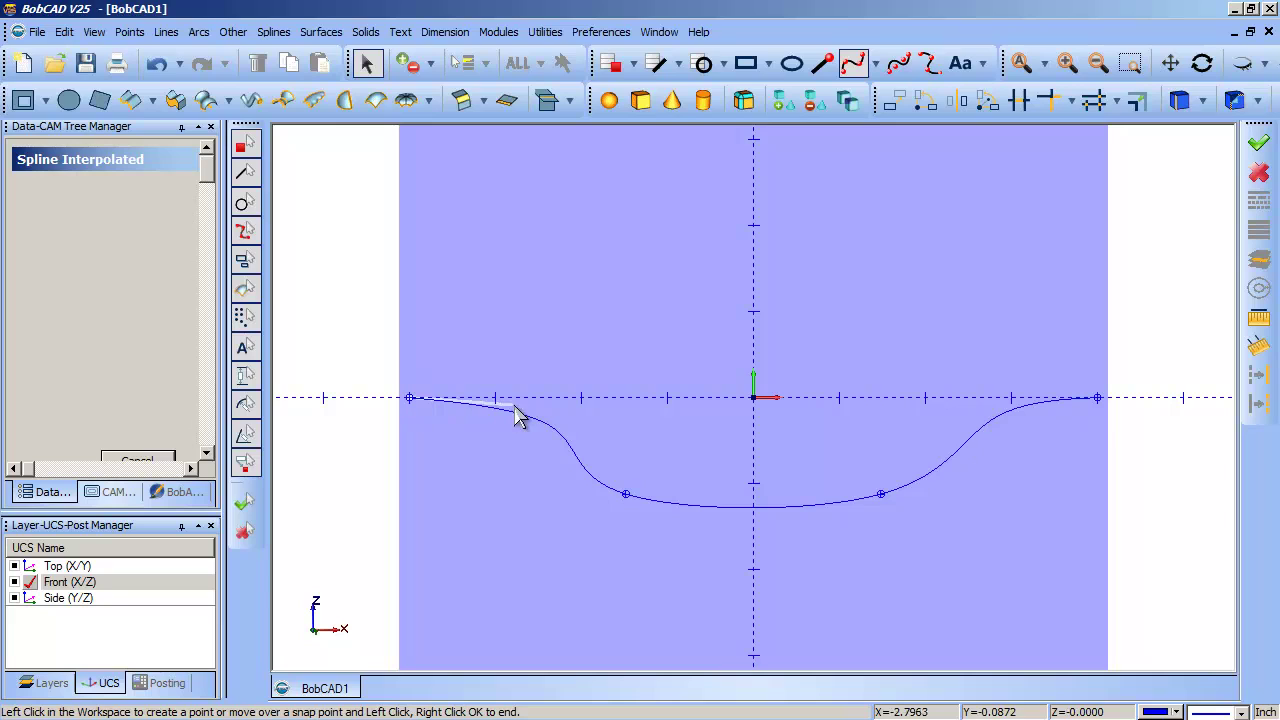
{"action": "left_click", "coordinate": [584, 405]}
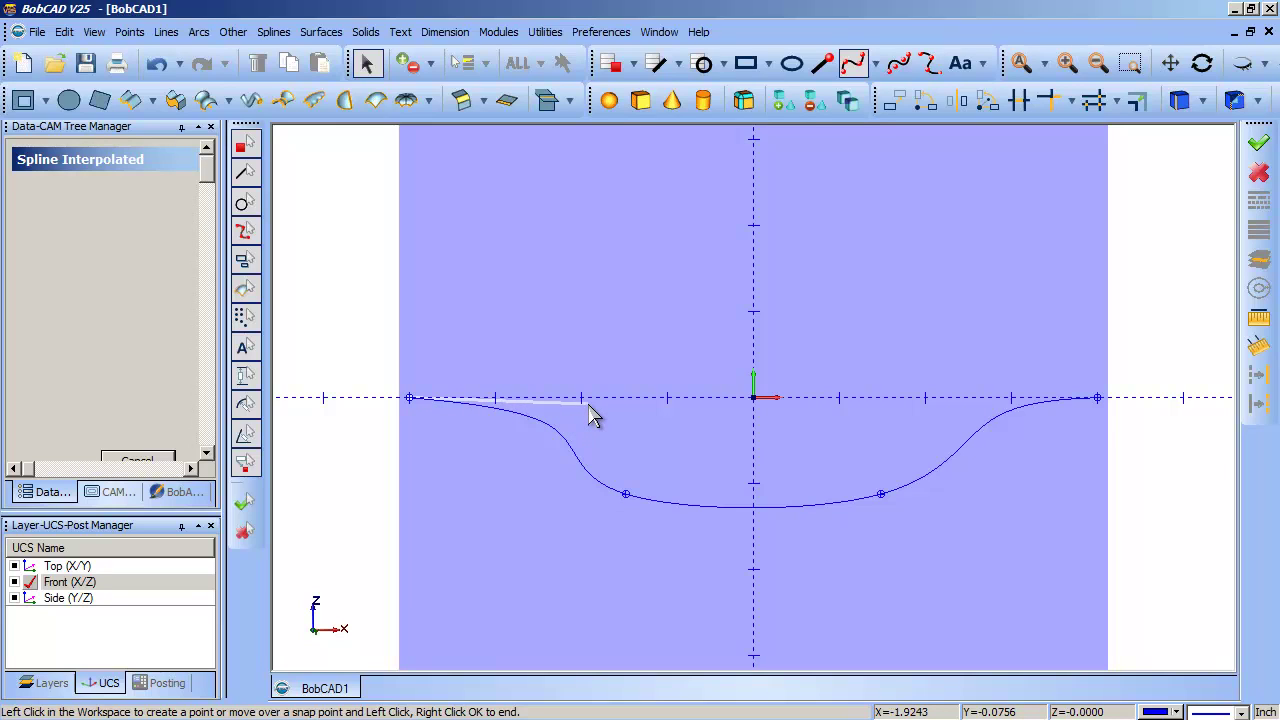
{"action": "left_click", "coordinate": [719, 449]}
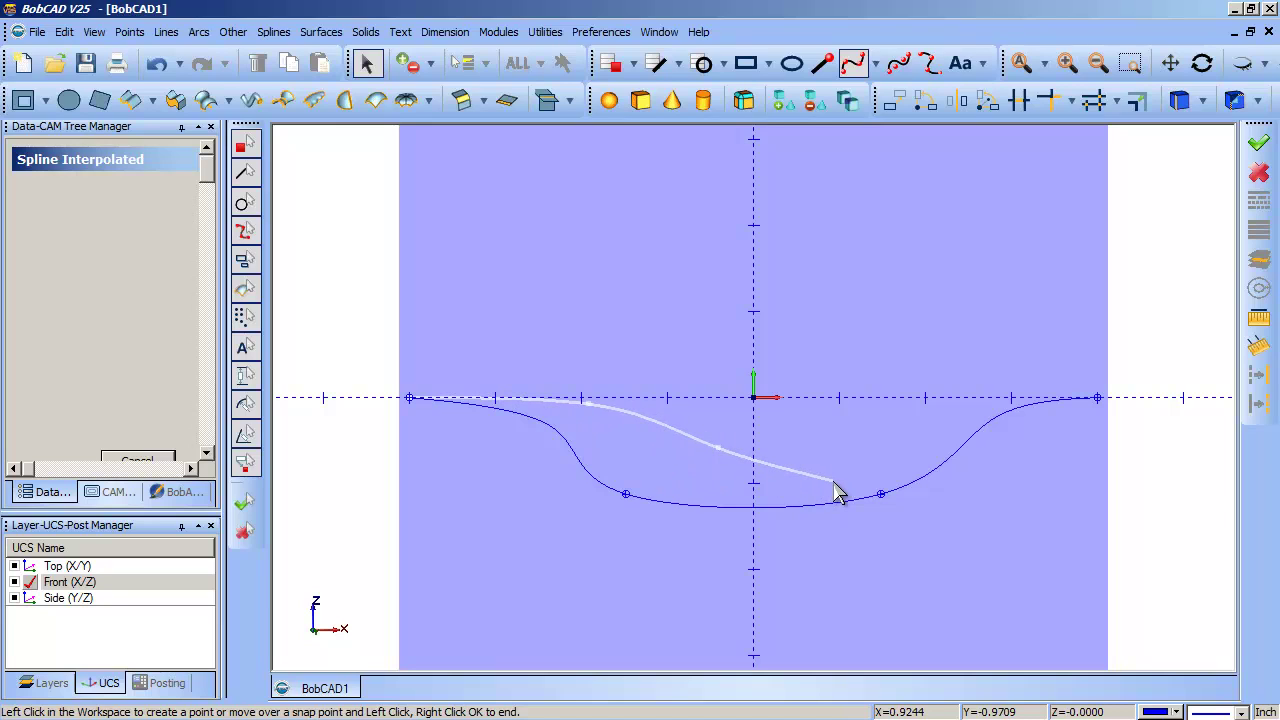
{"action": "left_click", "coordinate": [837, 487]}
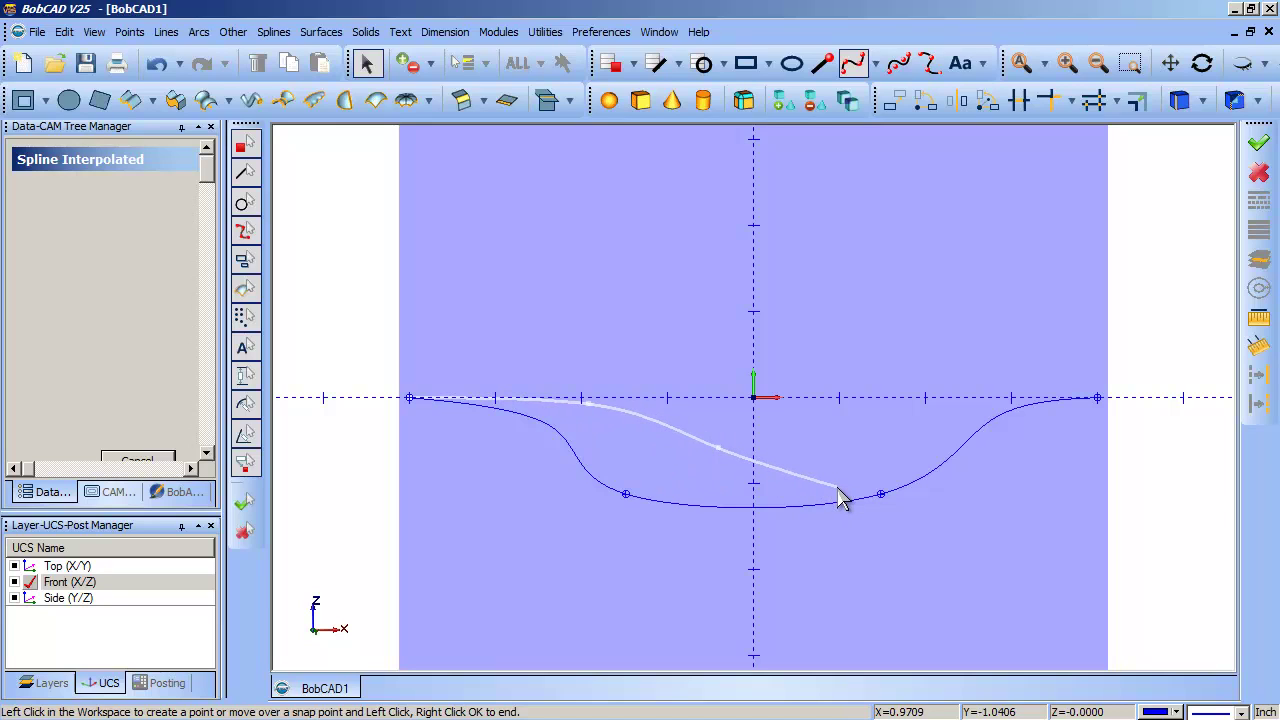
{"action": "left_click", "coordinate": [1018, 488]}
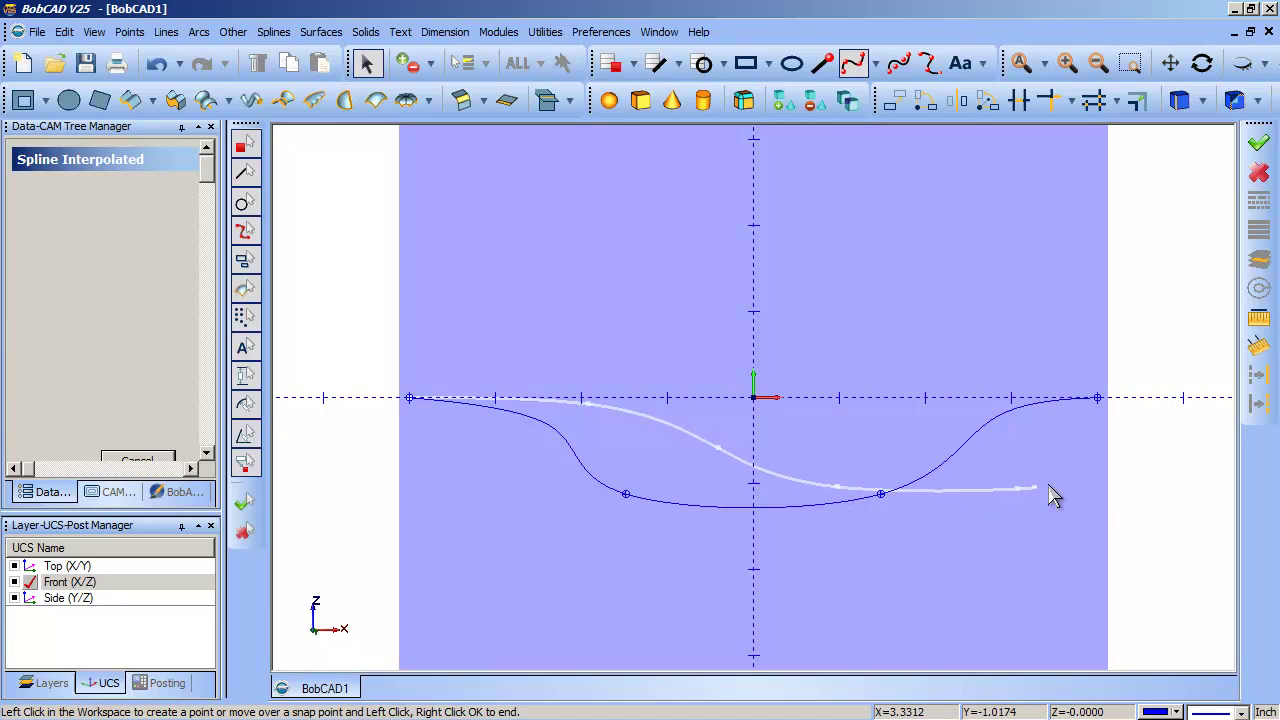
{"action": "left_click", "coordinate": [1111, 490]}
{"action": "right_click", "coordinate": [1210, 450]}
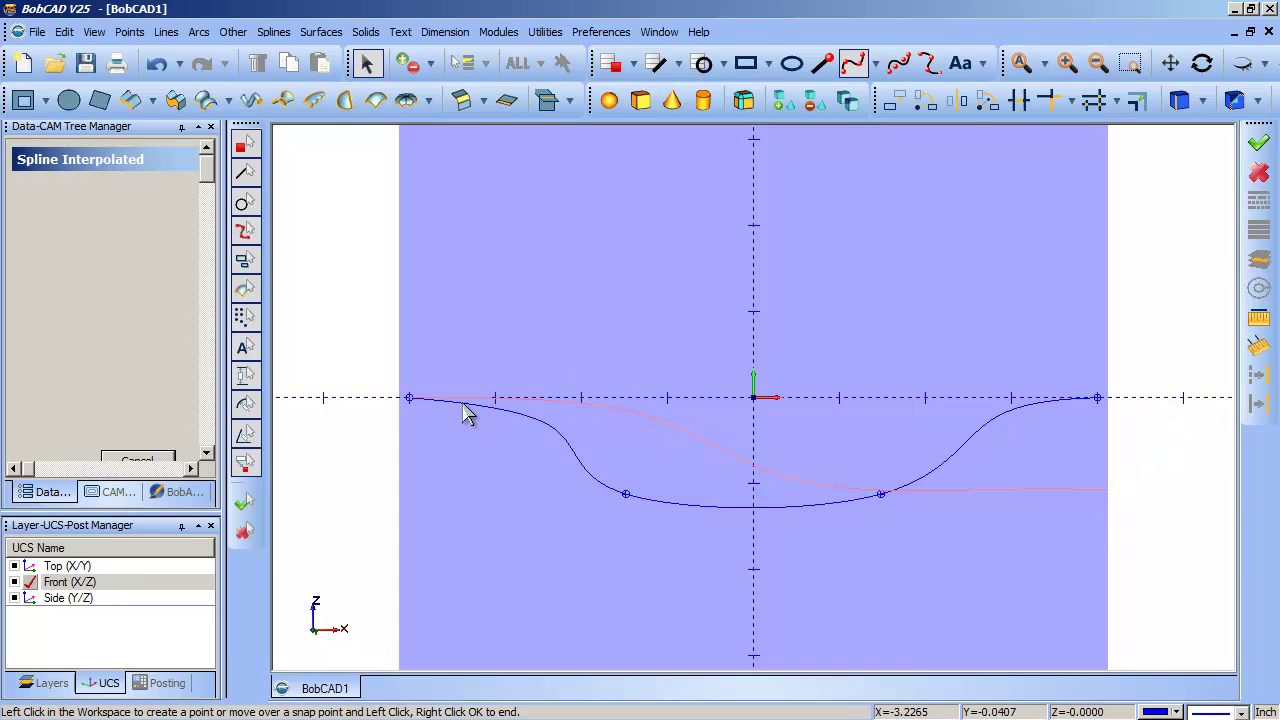
{"action": "left_click", "coordinate": [135, 460]}
Activate the Top (X/Y) UCS and translate one copy of the symmetrical spline by Y 0.5.
{"action": "double_click", "coordinate": [40, 567]}
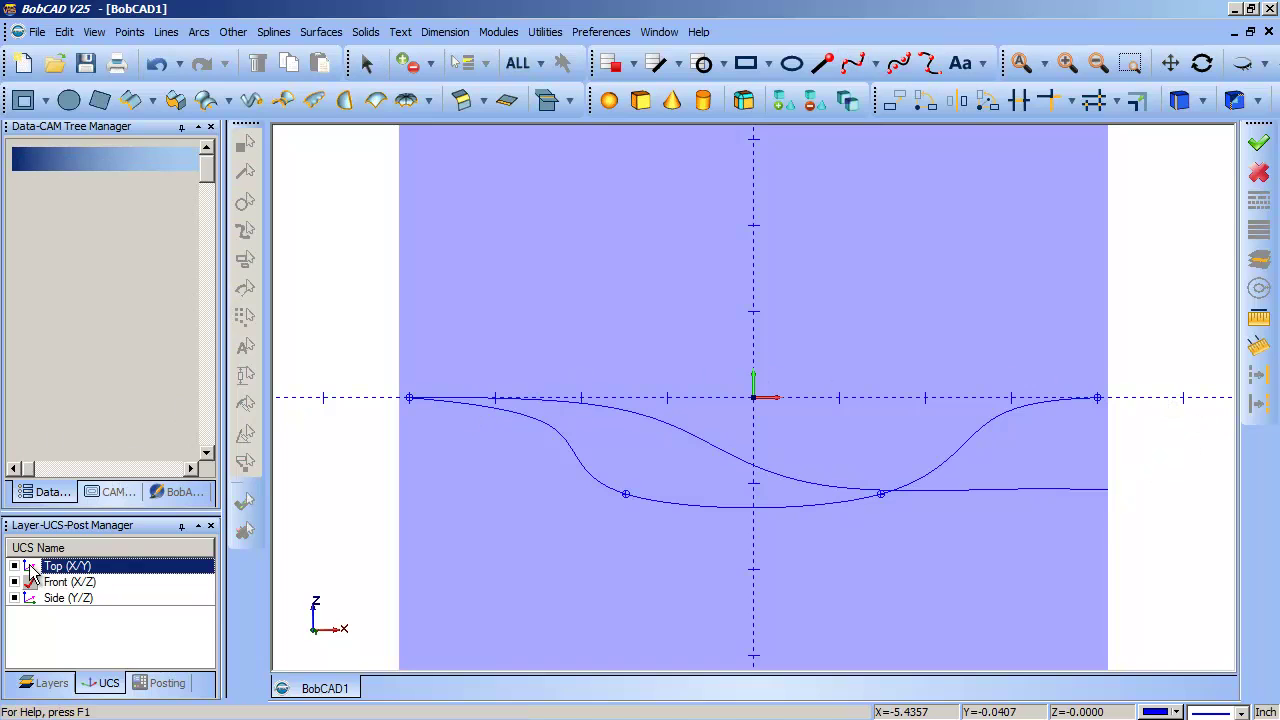
{"action": "middle_click_drag", "start_coordinate": [1077, 471], "coordinate": [674, 443]}
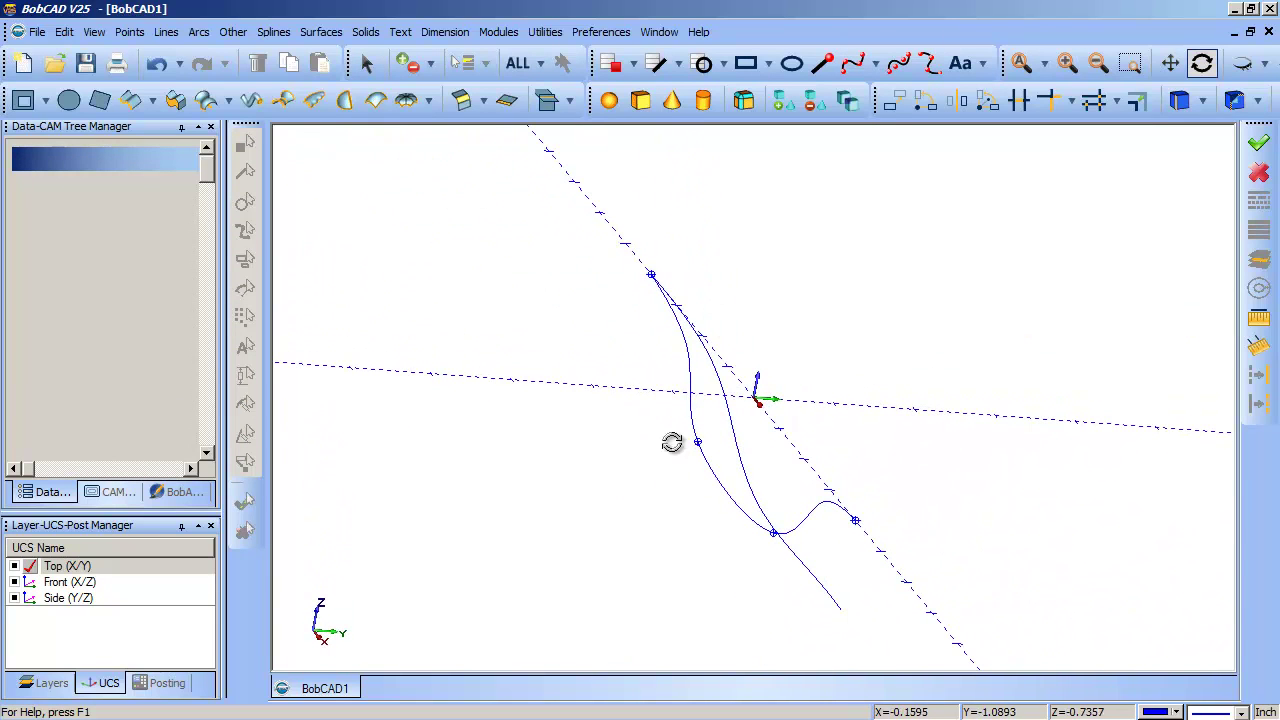
{"action": "left_click", "coordinate": [893, 100]}
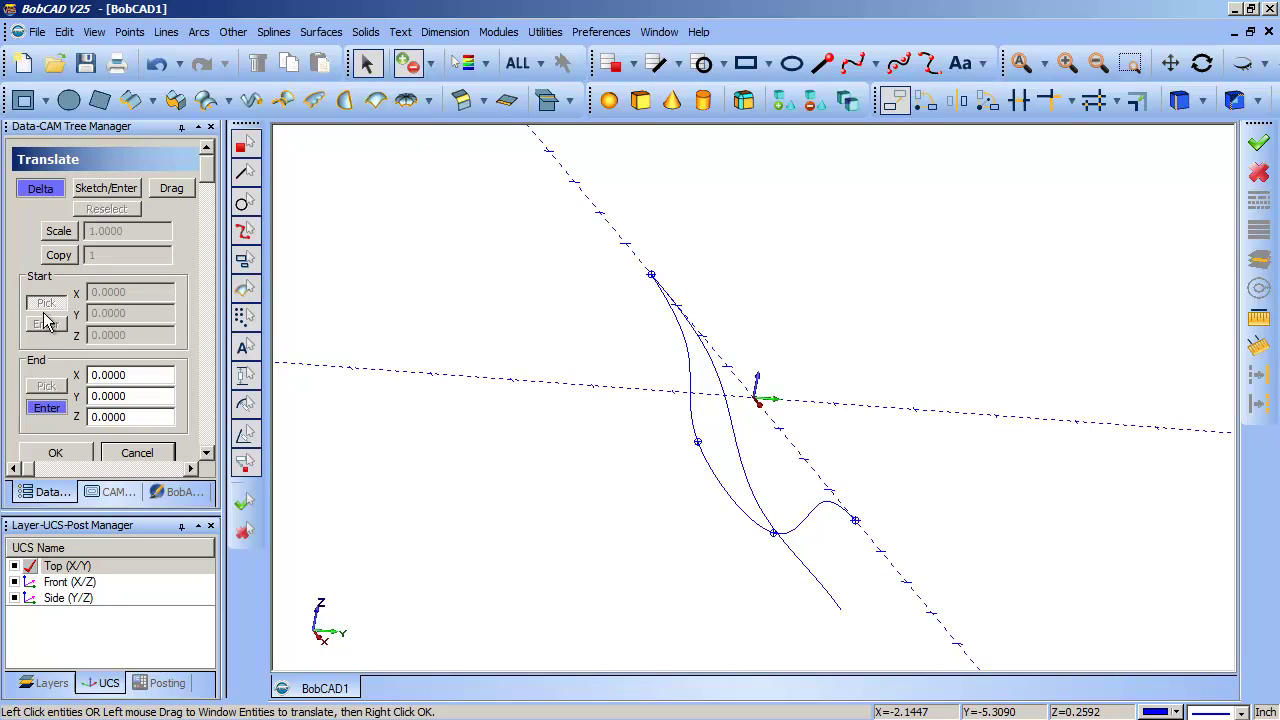
{"action": "left_click", "coordinate": [55, 257]}
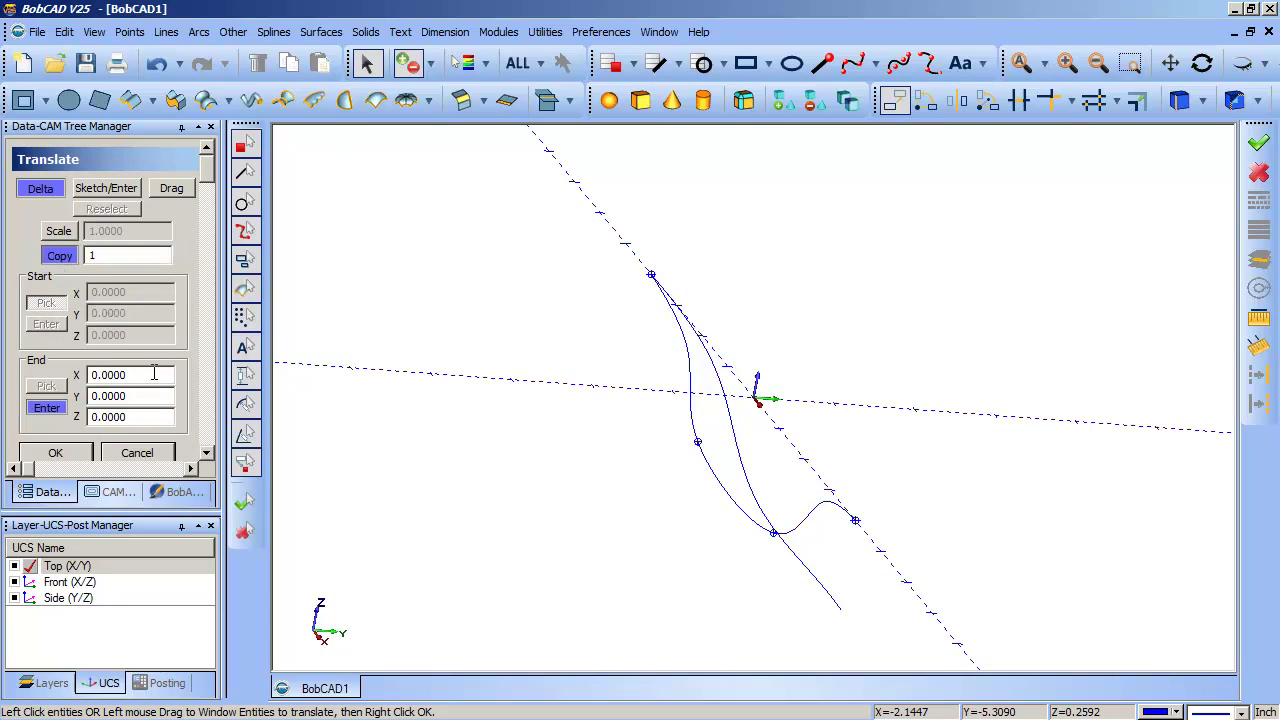
{"action": "type", "text": ".5"}
{"action": "key", "text": "Tab"}
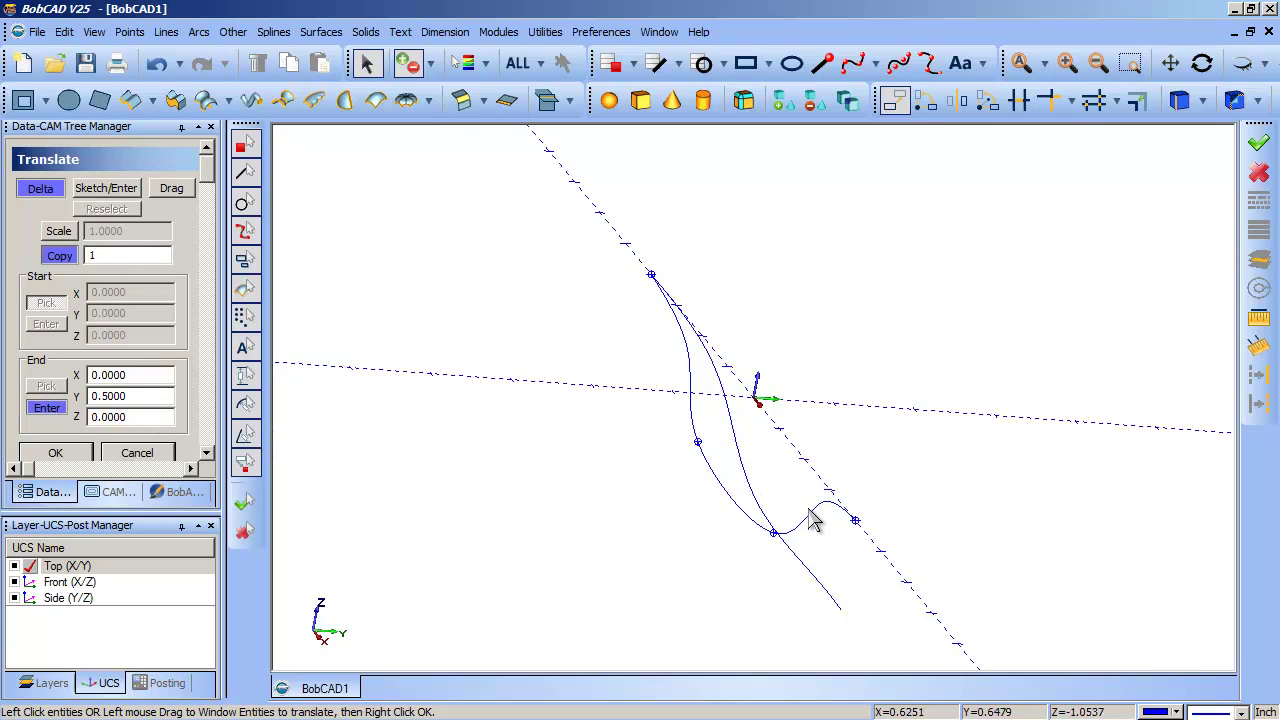
{"action": "right_click", "coordinate": [800, 449]}
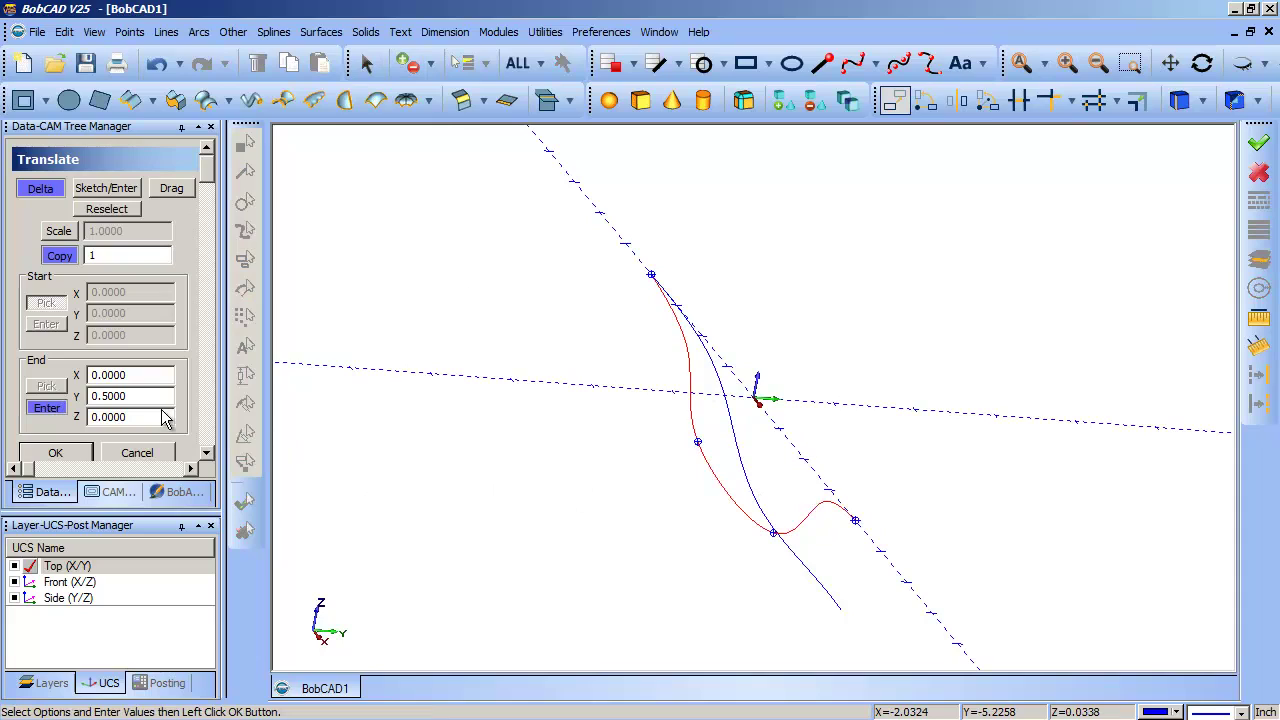
{"action": "left_click", "coordinate": [67, 455]}
Translate the sloping spline itself, without copying, by Y 0.5 two times in a row.
{"action": "left_click", "coordinate": [128, 206]}
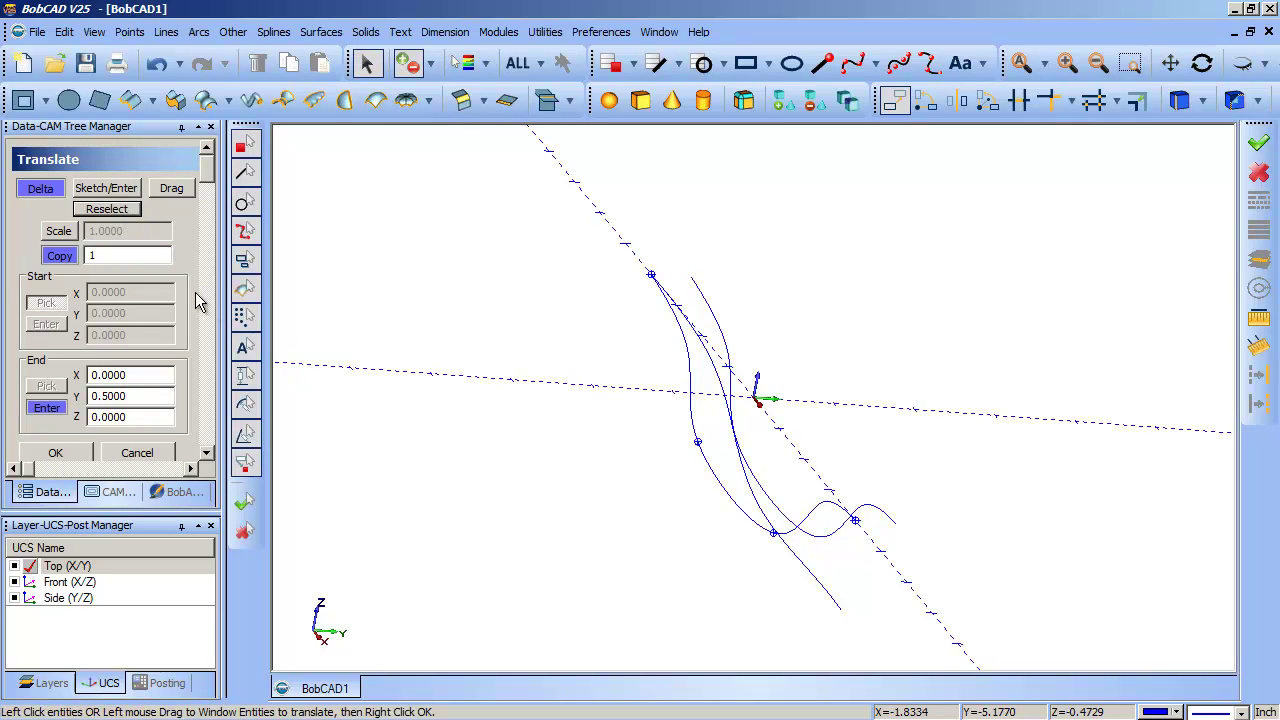
{"action": "double_click", "coordinate": [139, 397]}
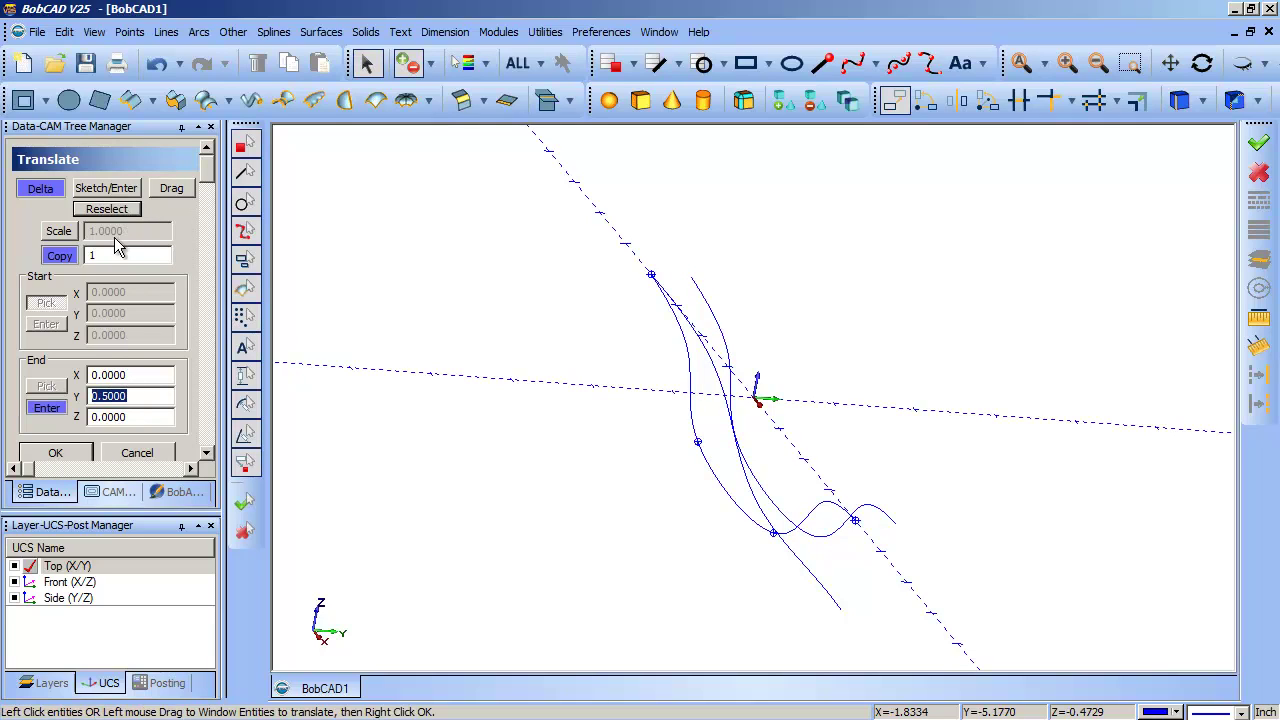
{"action": "left_click", "coordinate": [57, 256]}
{"action": "left_click", "coordinate": [708, 357]}
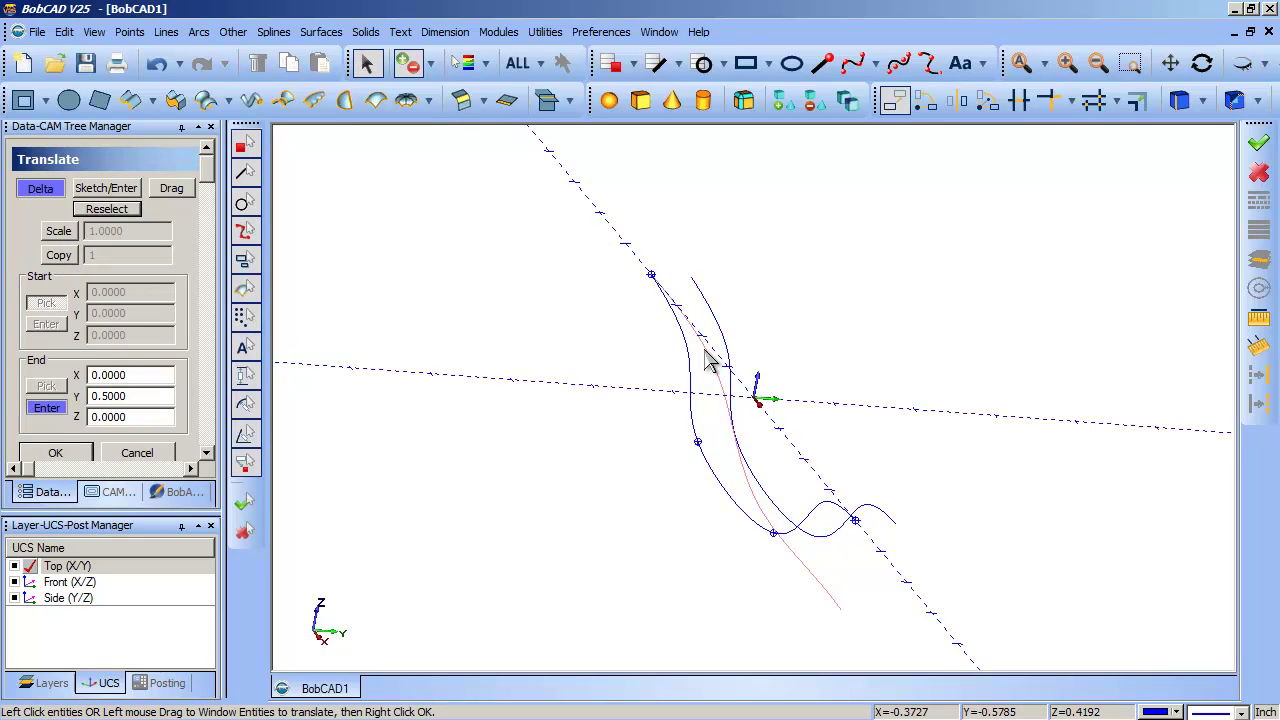
{"action": "right_click", "coordinate": [726, 350]}
{"action": "left_click", "coordinate": [56, 453]}
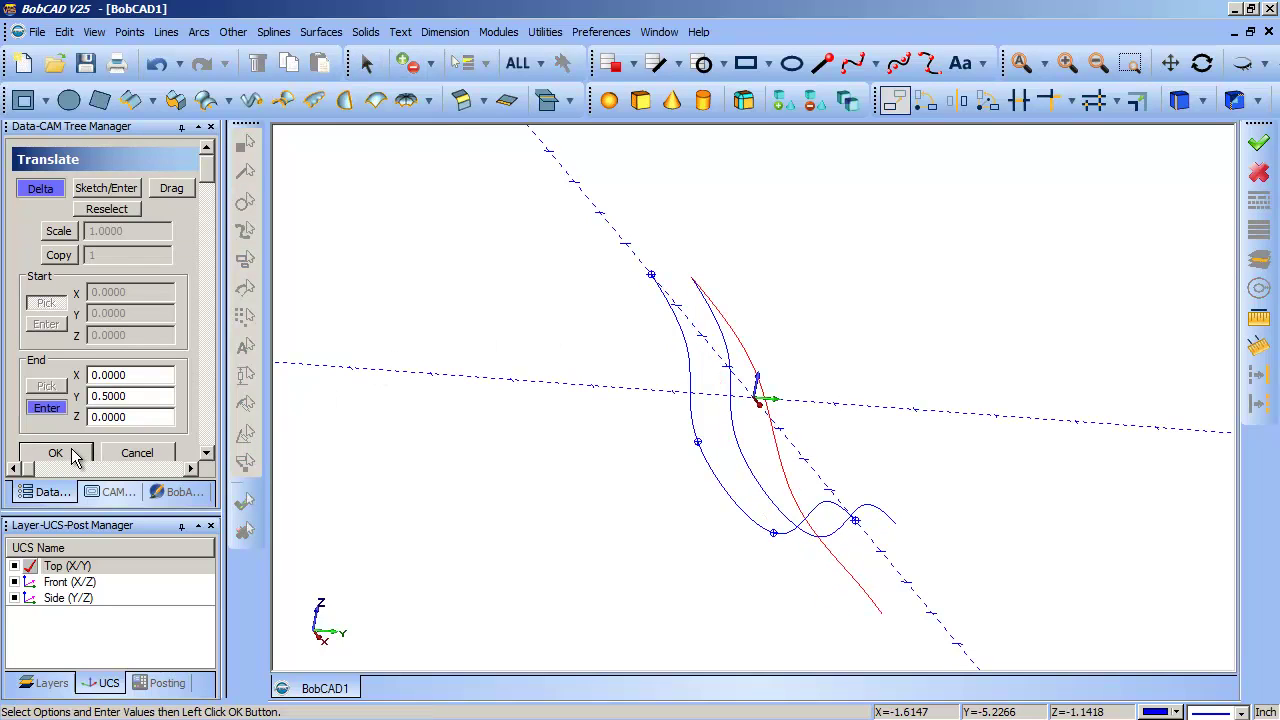
{"action": "left_click", "coordinate": [56, 453]}
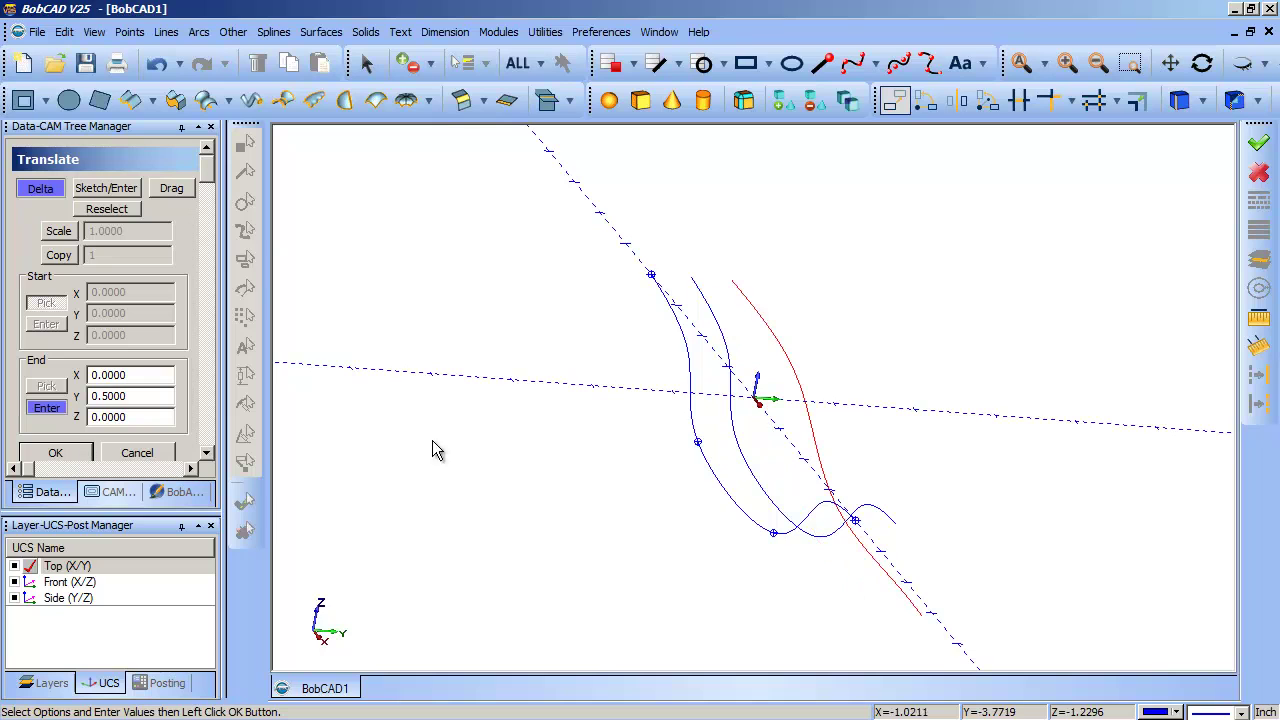
Make one translated copy of the sloping spline at a Y offset of 0.5.
{"action": "middle_click_drag", "start_coordinate": [937, 466], "coordinate": [880, 460]}
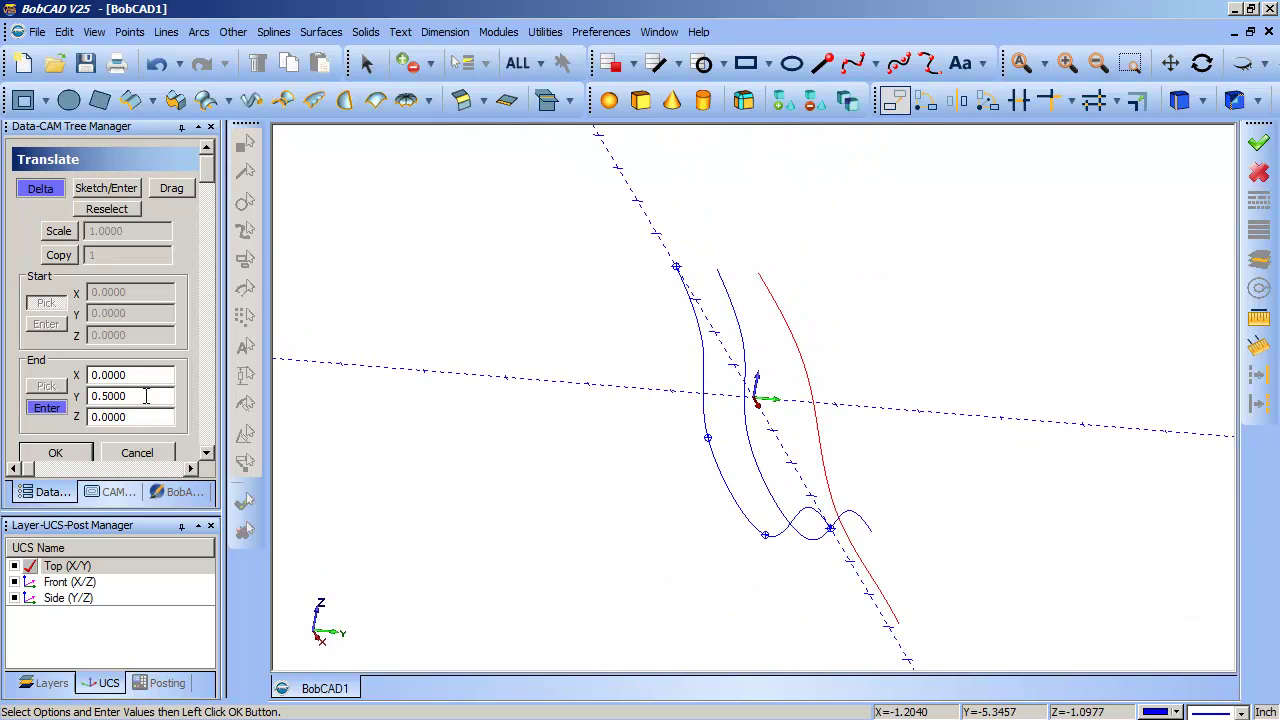
{"action": "left_click", "coordinate": [59, 256]}
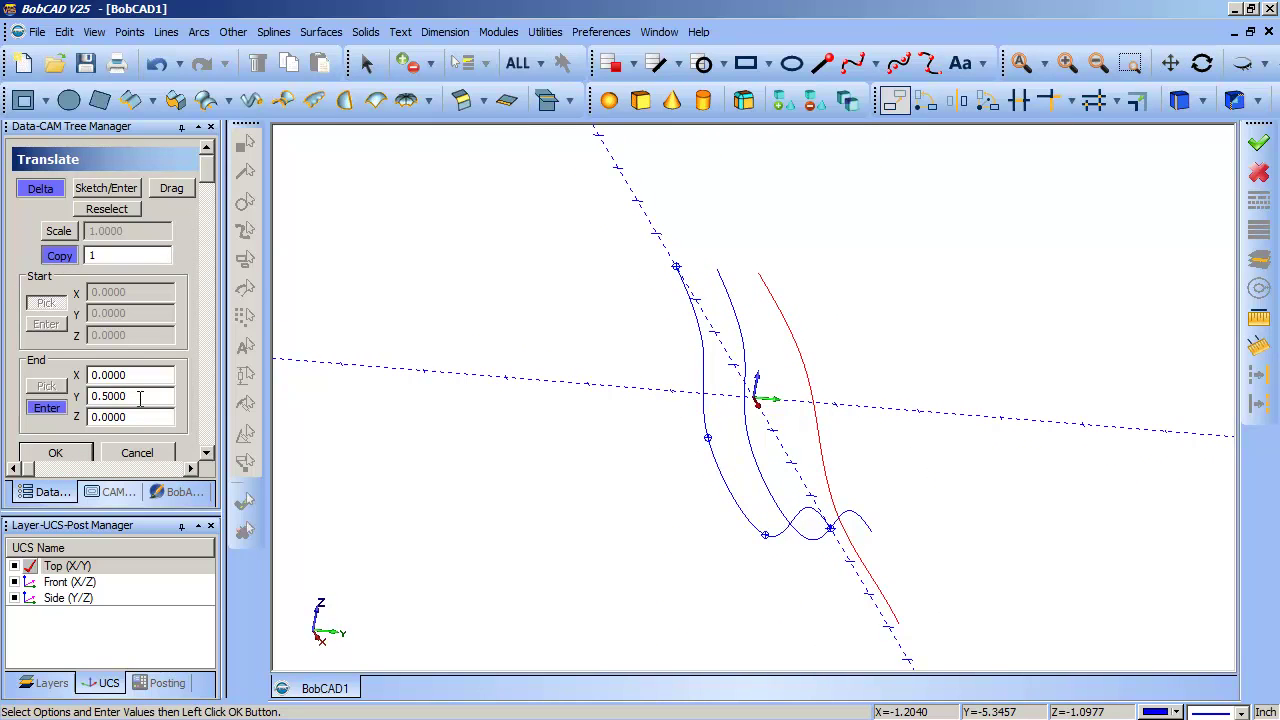
{"action": "left_click", "coordinate": [62, 455]}
Translate one copy of both the original symmetrical spline and its neighbouring copy by Y 2.
{"action": "type", "text": "2"}
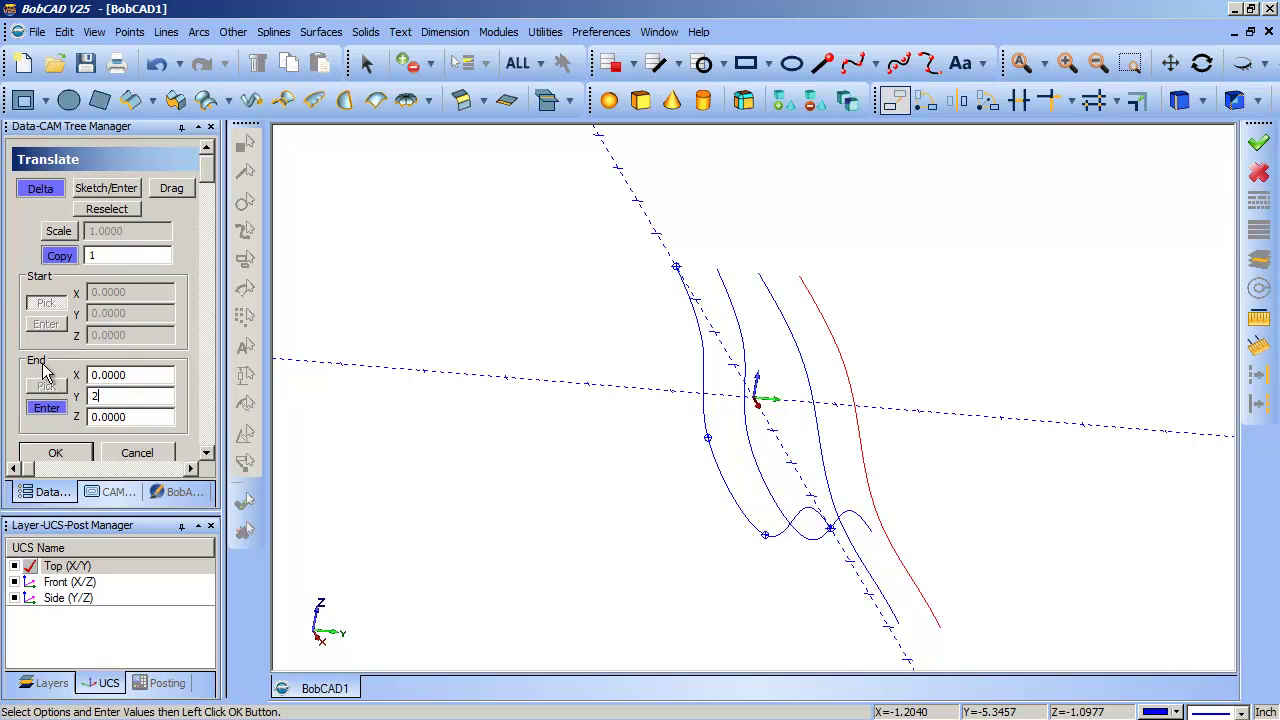
{"action": "left_click", "coordinate": [108, 210]}
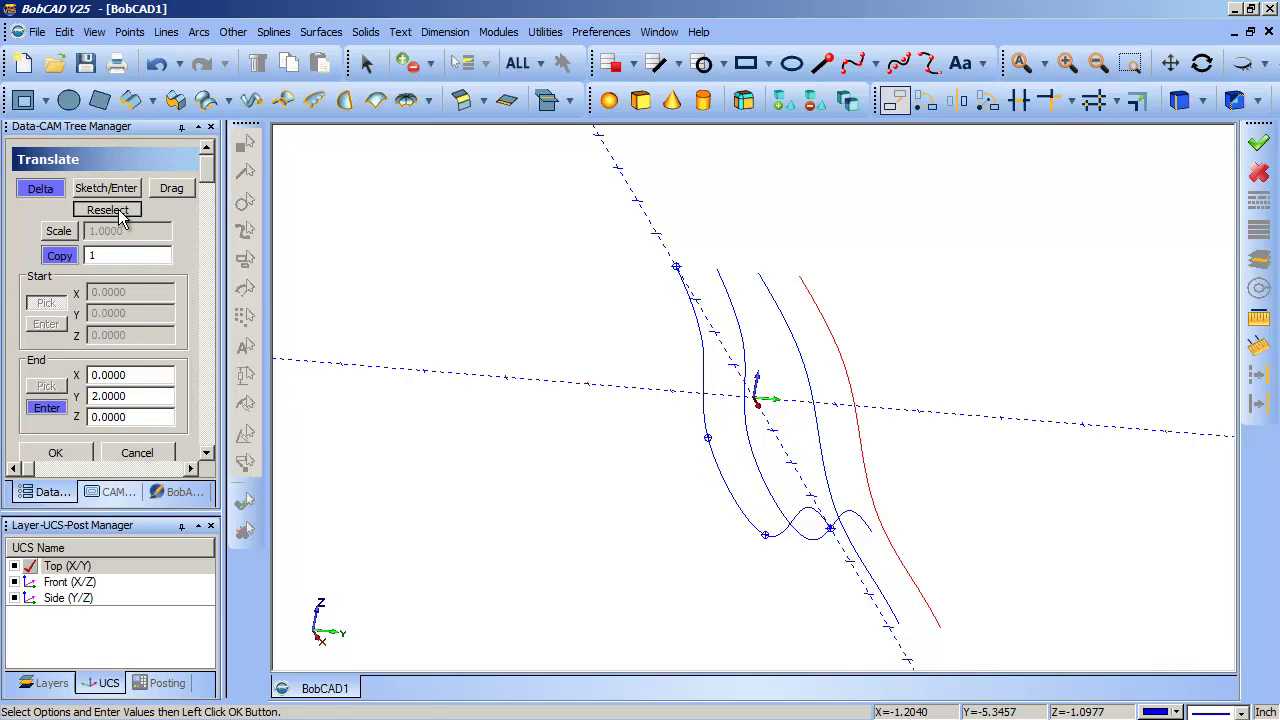
{"action": "left_click", "coordinate": [706, 386]}
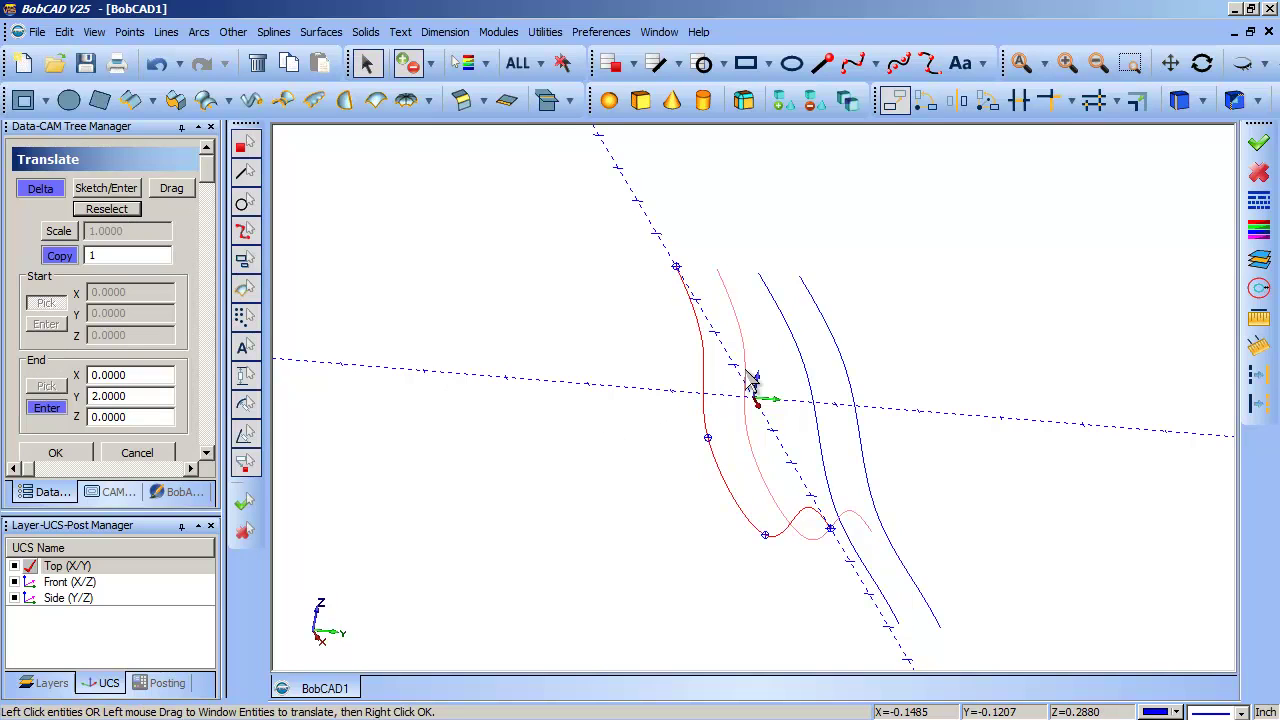
{"action": "right_click", "coordinate": [749, 381]}
{"action": "left_click", "coordinate": [58, 455]}
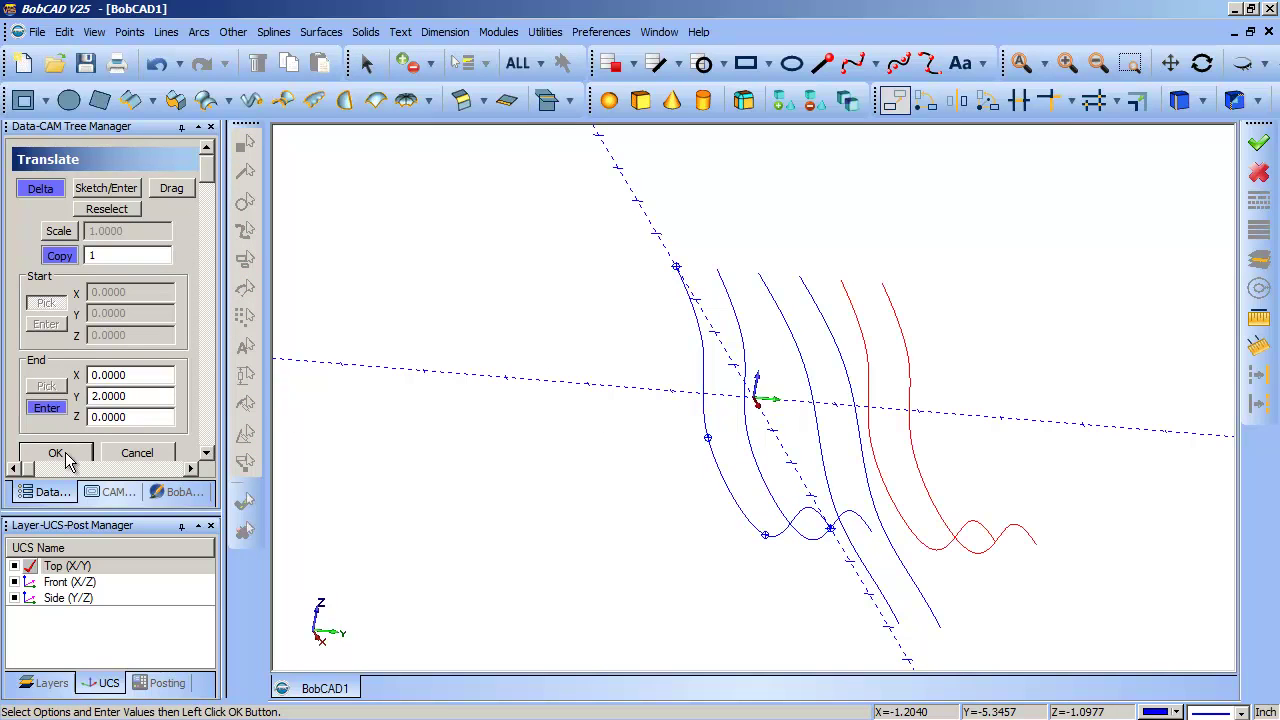
Copy the outermost symmetrical spline by Y 0.5 two times in a row to add two further profiles.
{"action": "middle_click_drag", "start_coordinate": [780, 523], "coordinate": [466, 409]}
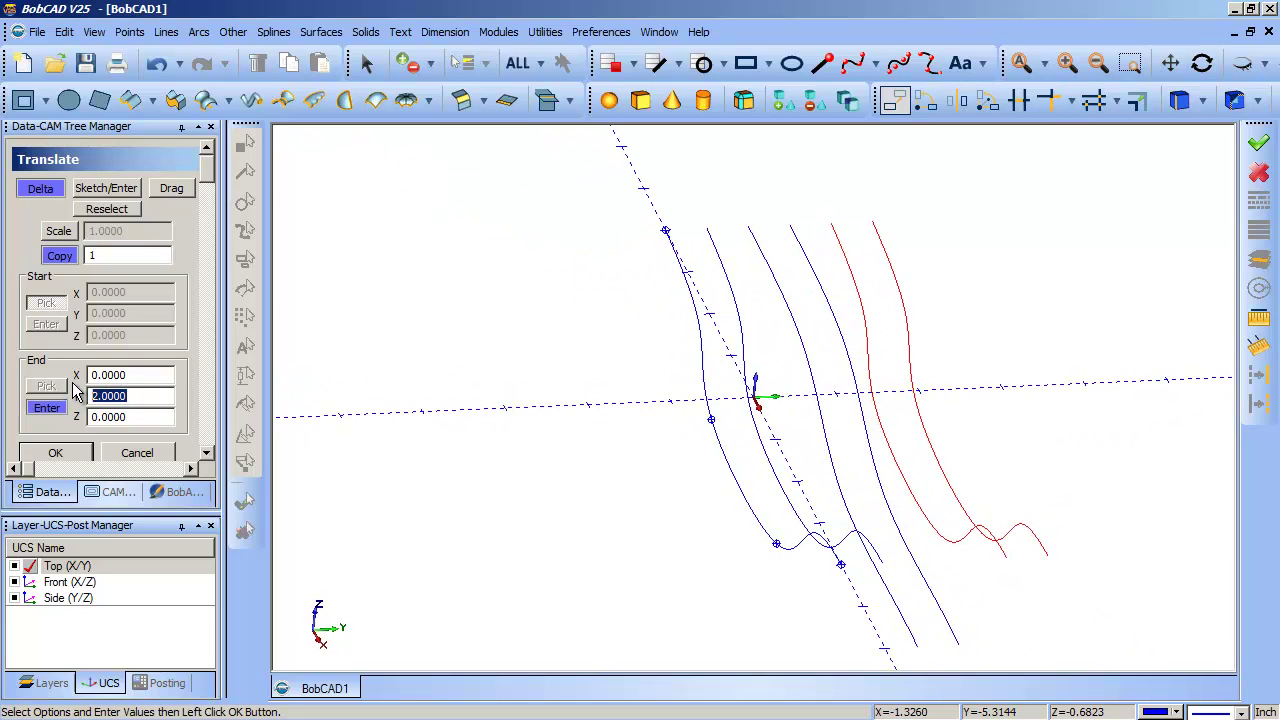
{"action": "left_click", "coordinate": [106, 209]}
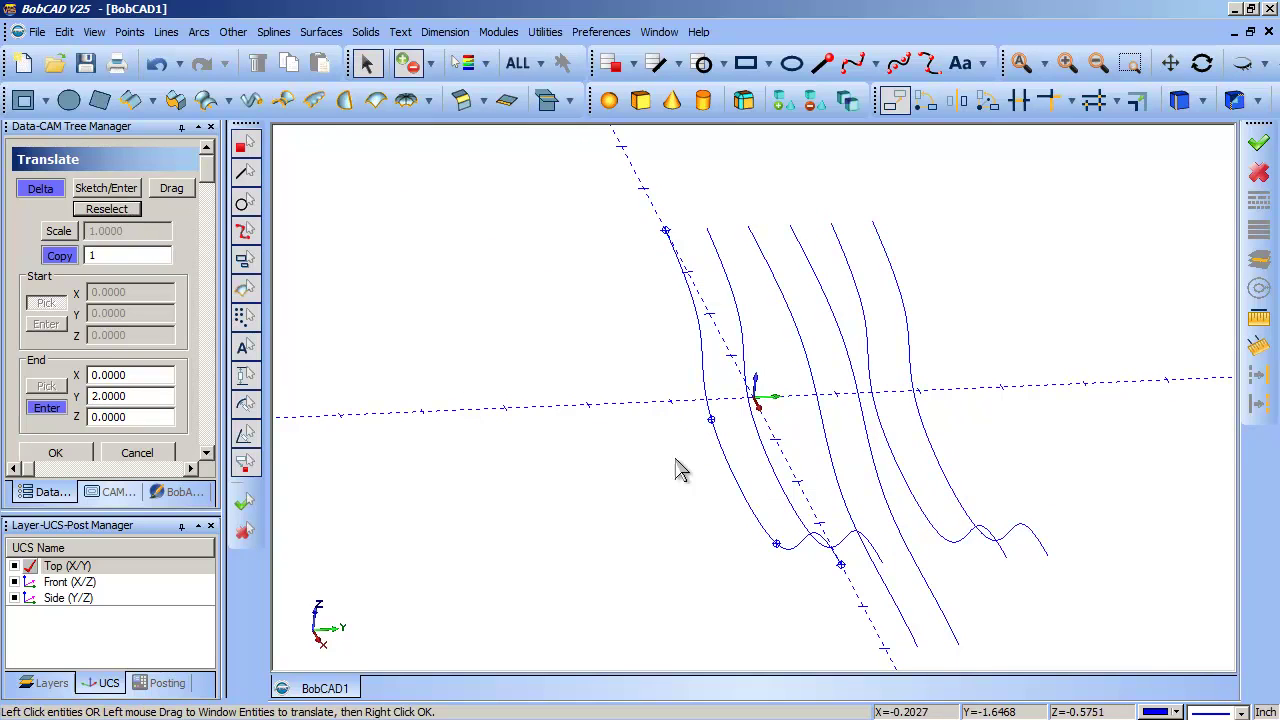
{"action": "left_click", "coordinate": [955, 508]}
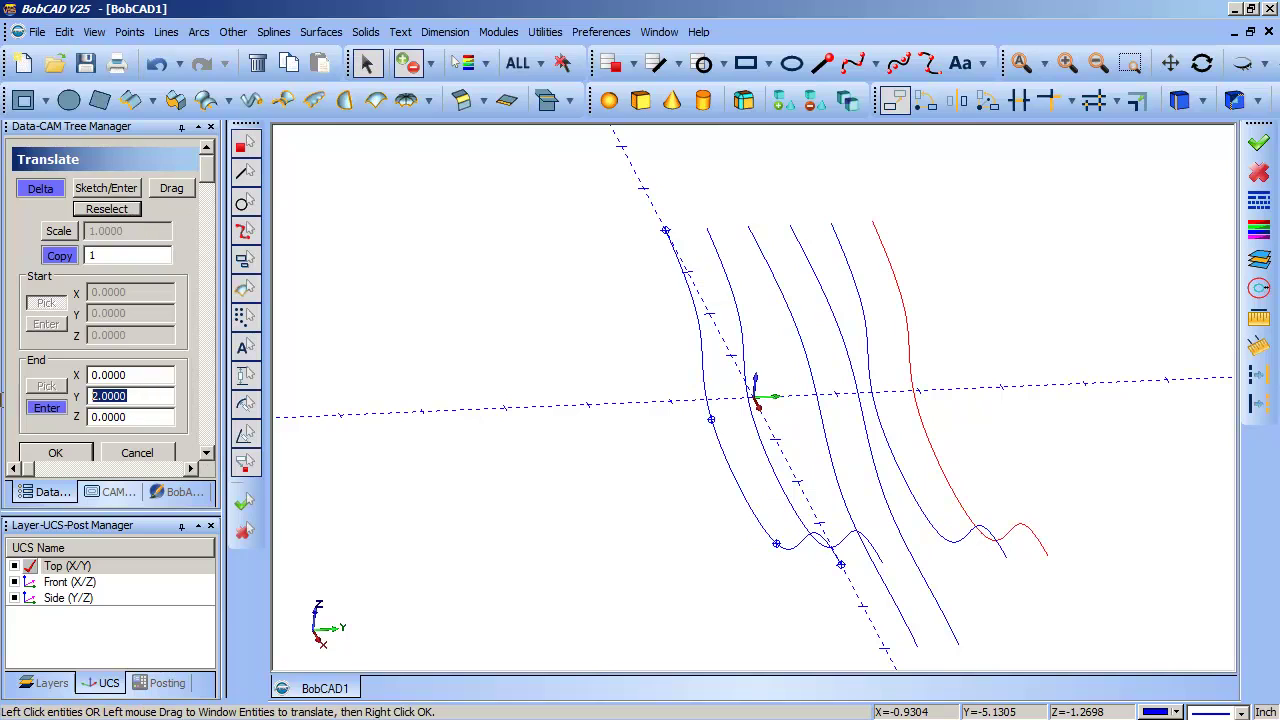
{"action": "type", "text": ".5"}
{"action": "left_click", "coordinate": [56, 453]}
{"action": "left_click", "coordinate": [56, 453]}
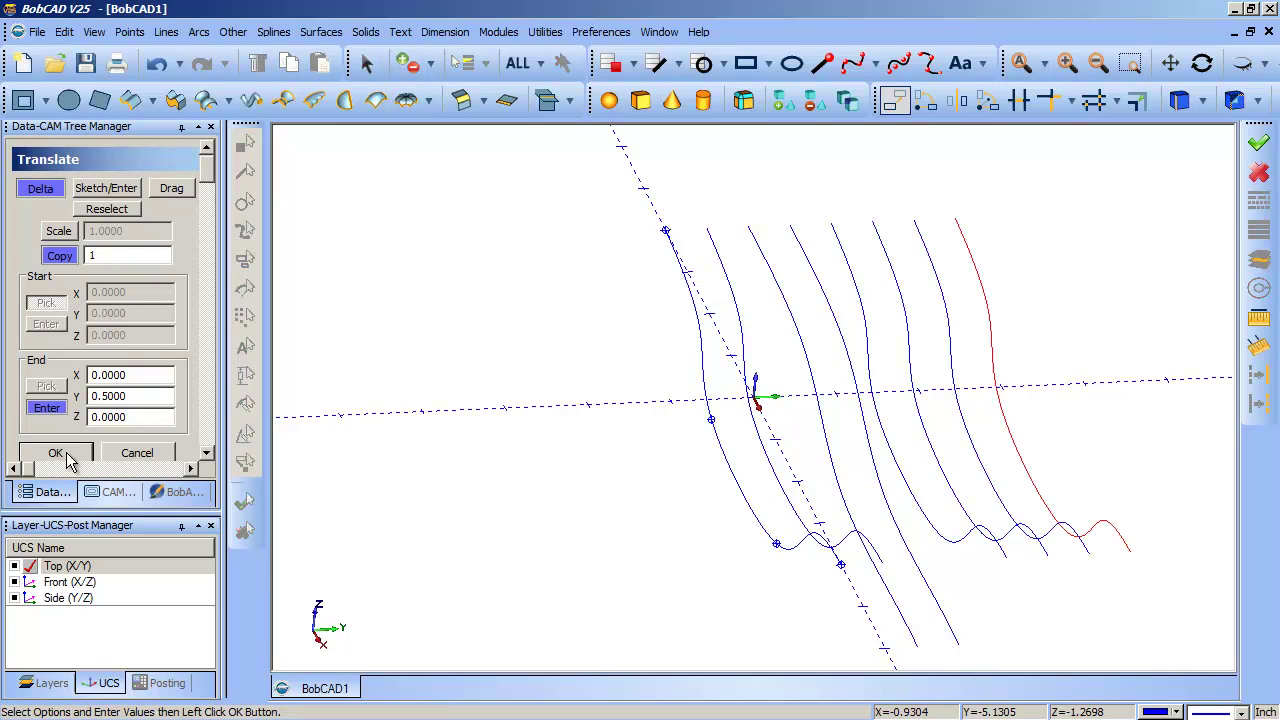
Copy the original symmetrical spline by Y -0.5 two times in a row to add two profiles on its negative Y side.
{"action": "left_click", "coordinate": [107, 209]}
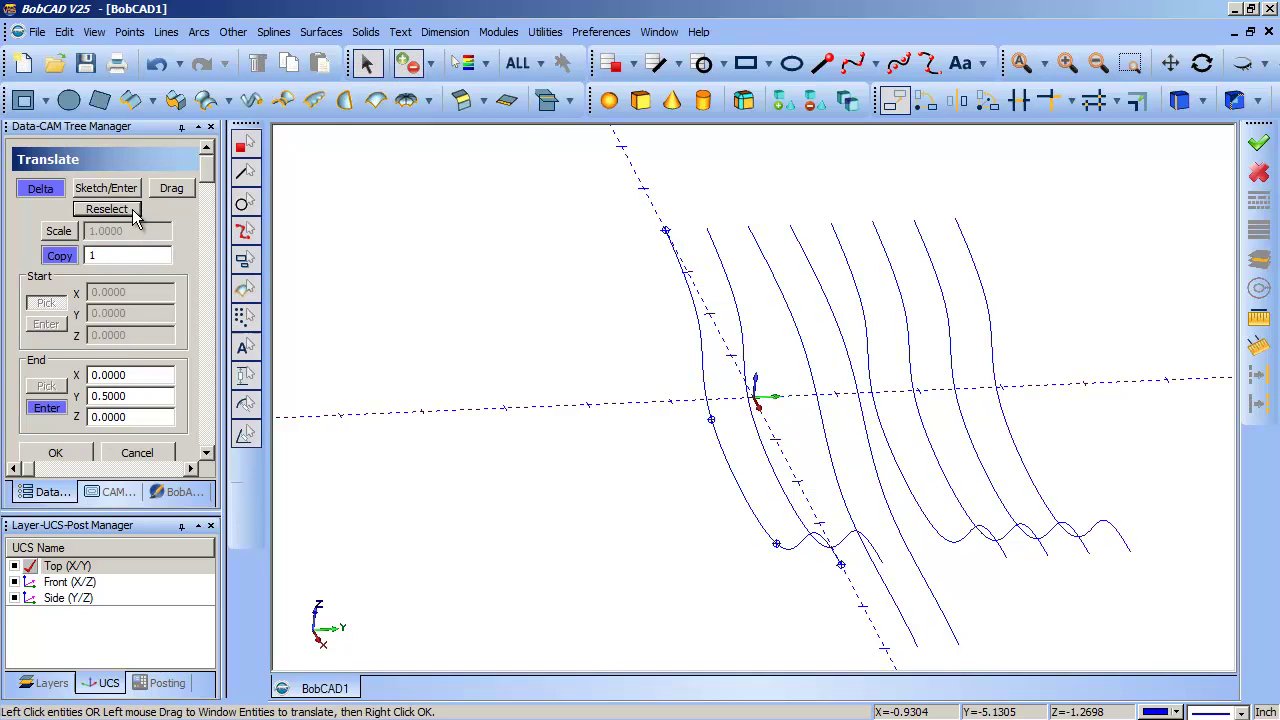
{"action": "left_click", "coordinate": [711, 417]}
{"action": "right_click", "coordinate": [540, 402]}
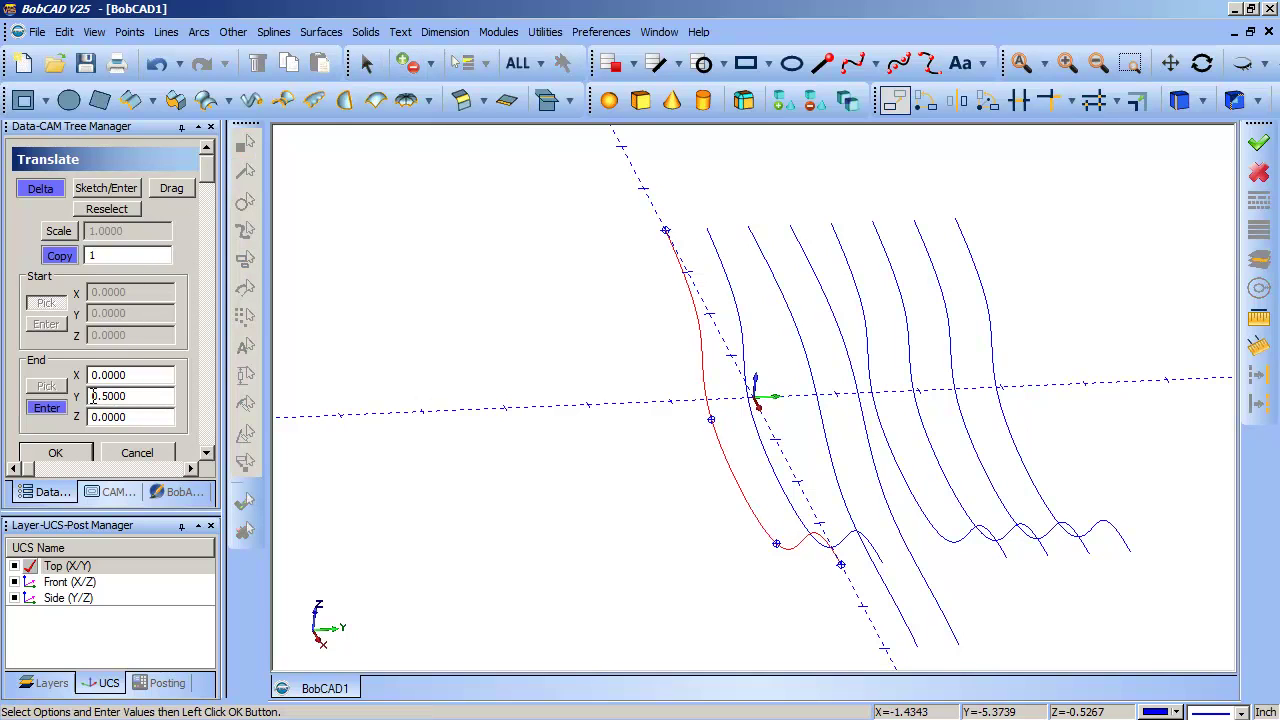
{"action": "left_click", "coordinate": [83, 455]}
{"action": "left_click", "coordinate": [83, 455]}
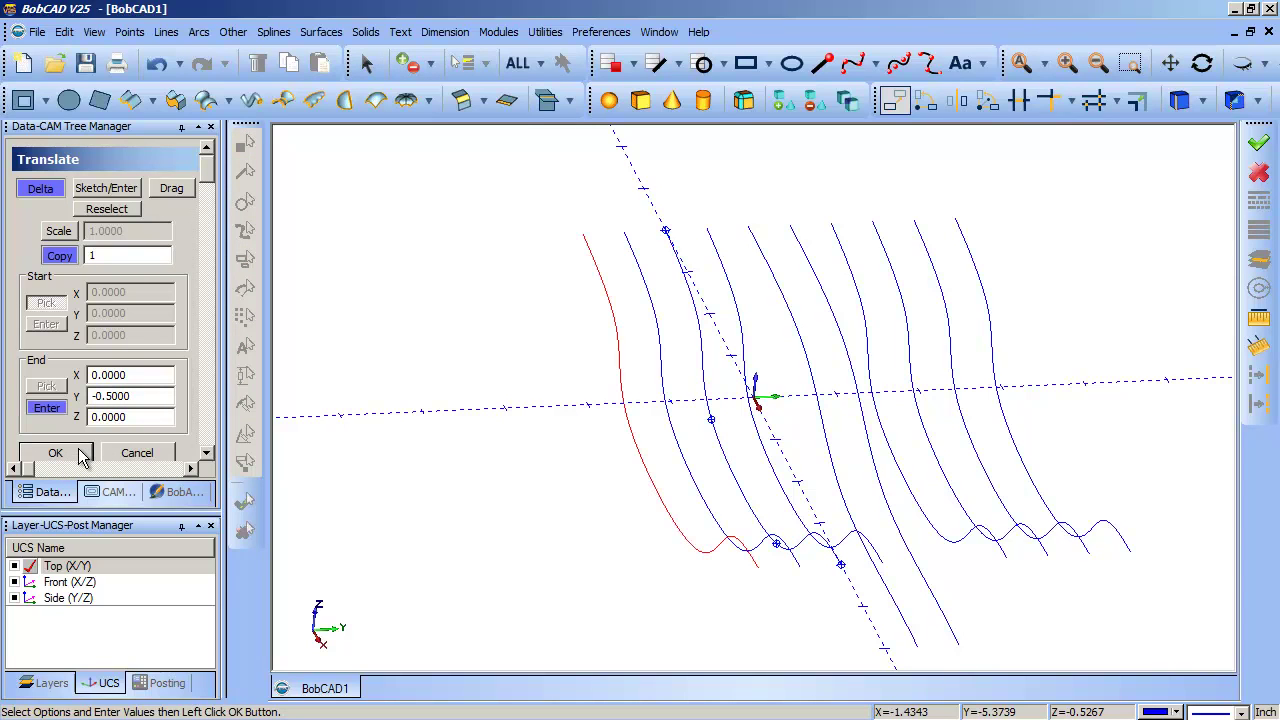
{"action": "left_click", "coordinate": [153, 458]}
Create a Cross Section Surface through all ten splines, picking them in order from the negative Y end to the positive Y end.
{"action": "middle_click_drag", "start_coordinate": [1015, 533], "coordinate": [873, 433]}
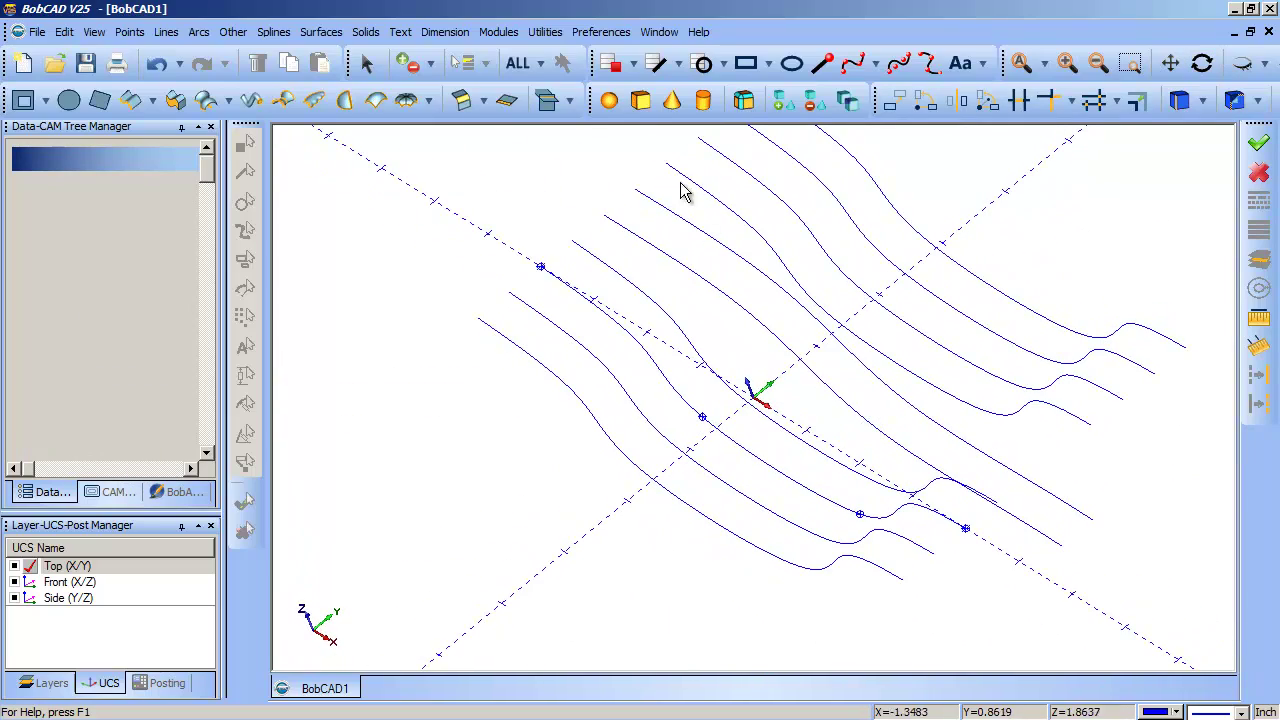
{"action": "left_click", "coordinate": [282, 102]}
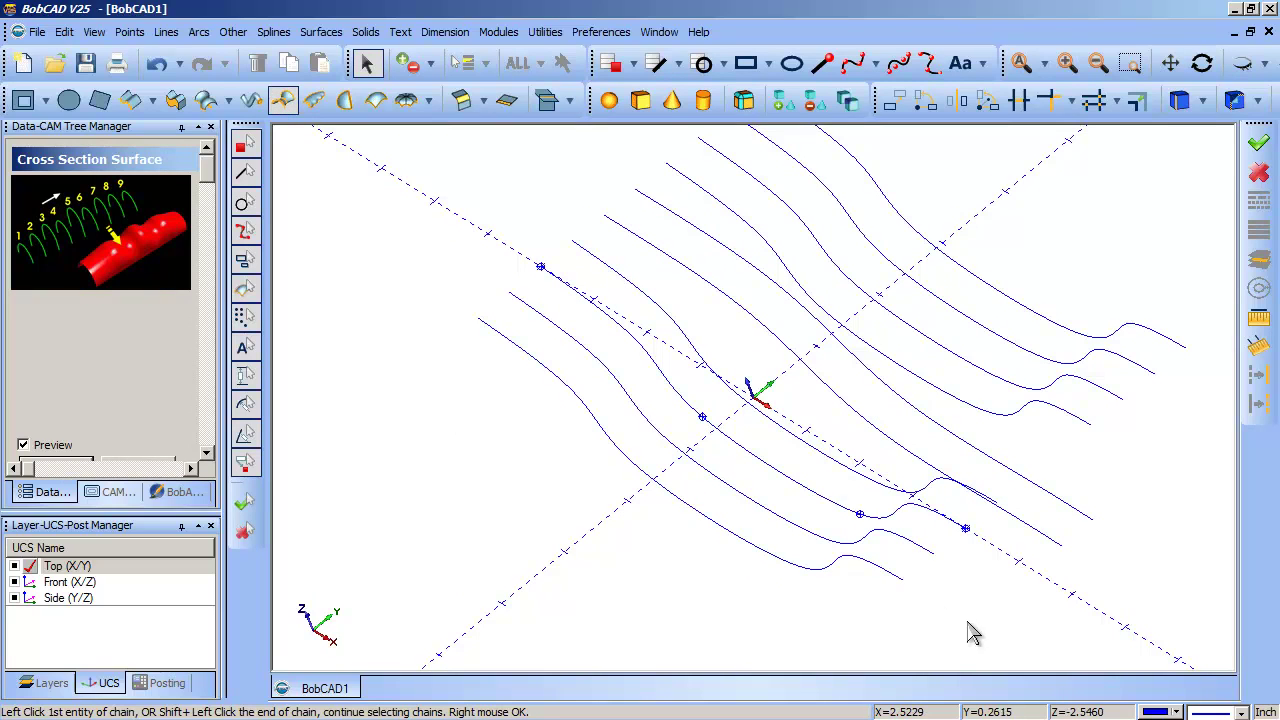
{"action": "left_click", "coordinate": [900, 580]}
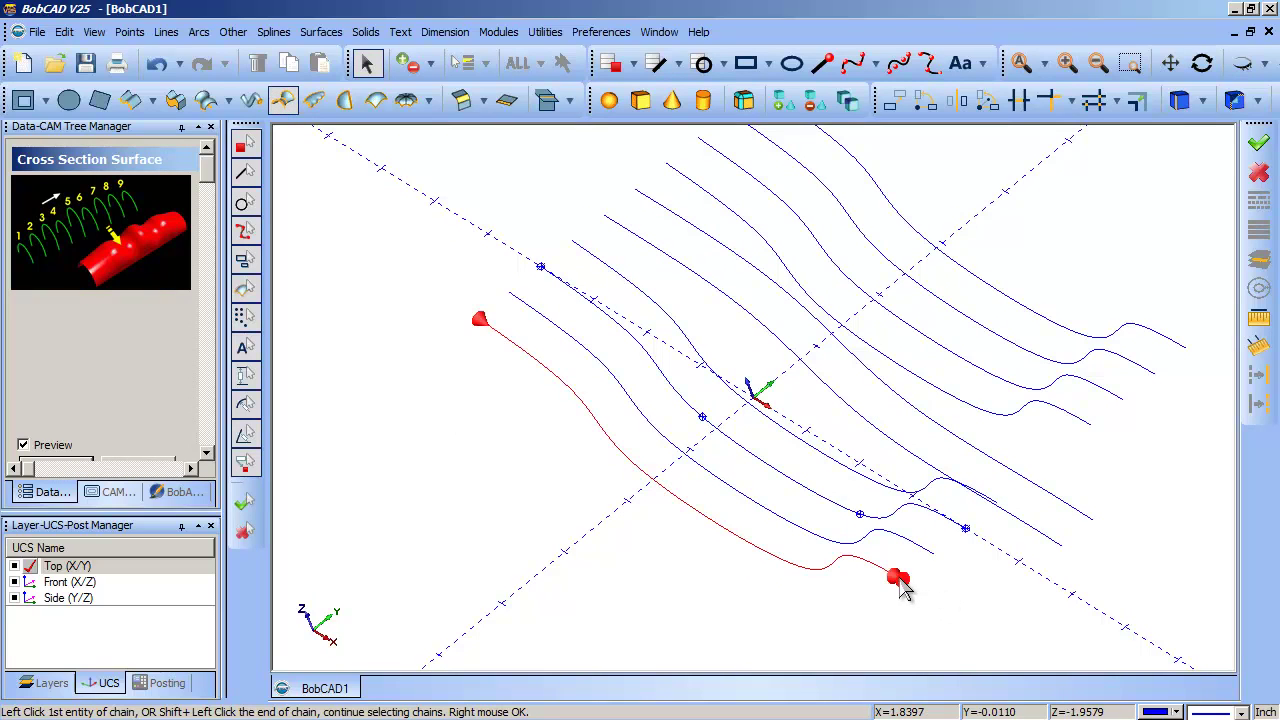
{"action": "left_click", "coordinate": [935, 551]}
{"action": "left_click", "coordinate": [950, 530]}
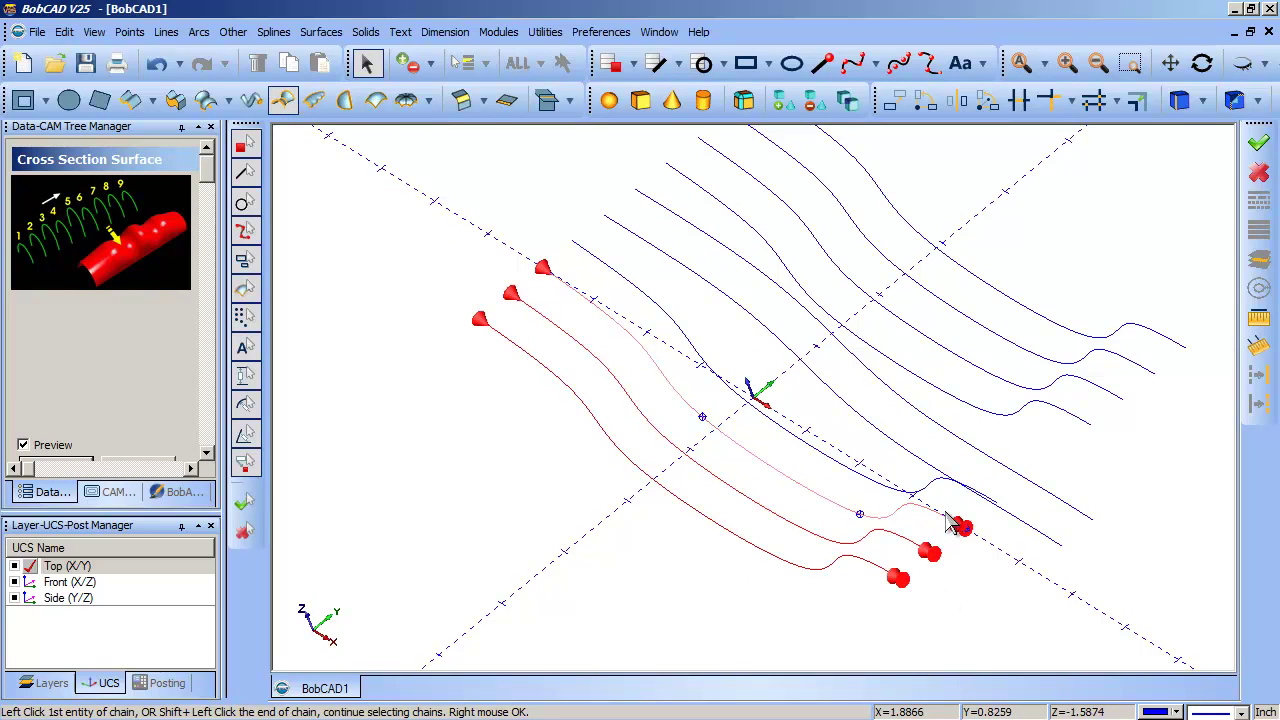
{"action": "left_click", "coordinate": [1012, 521]}
{"action": "left_click", "coordinate": [1022, 528]}
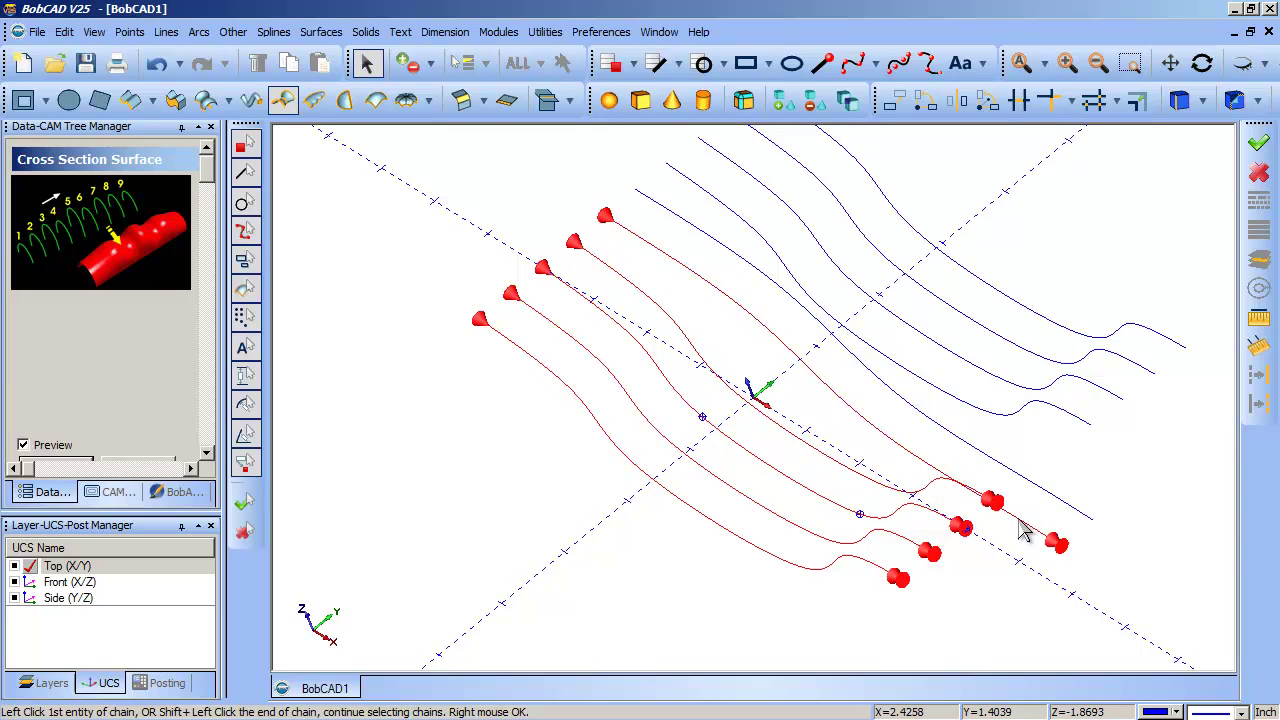
{"action": "left_click", "coordinate": [1047, 502]}
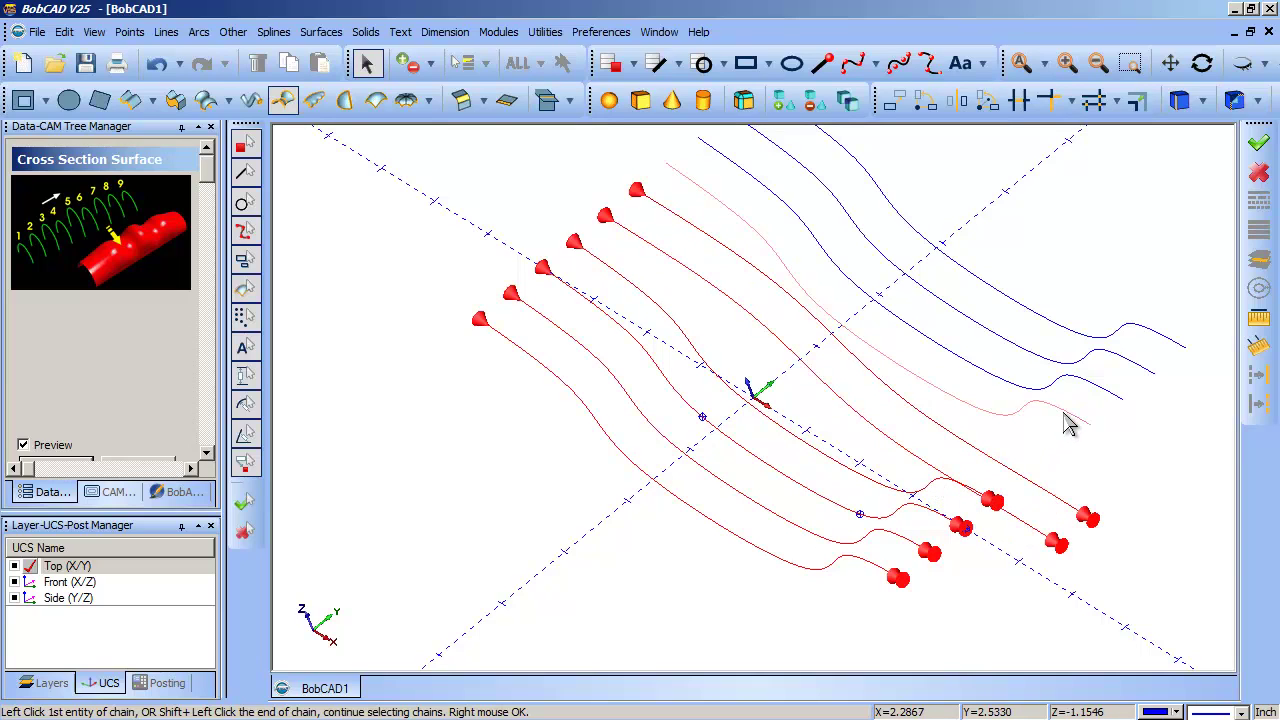
{"action": "left_click", "coordinate": [1066, 420]}
{"action": "left_click", "coordinate": [1098, 391]}
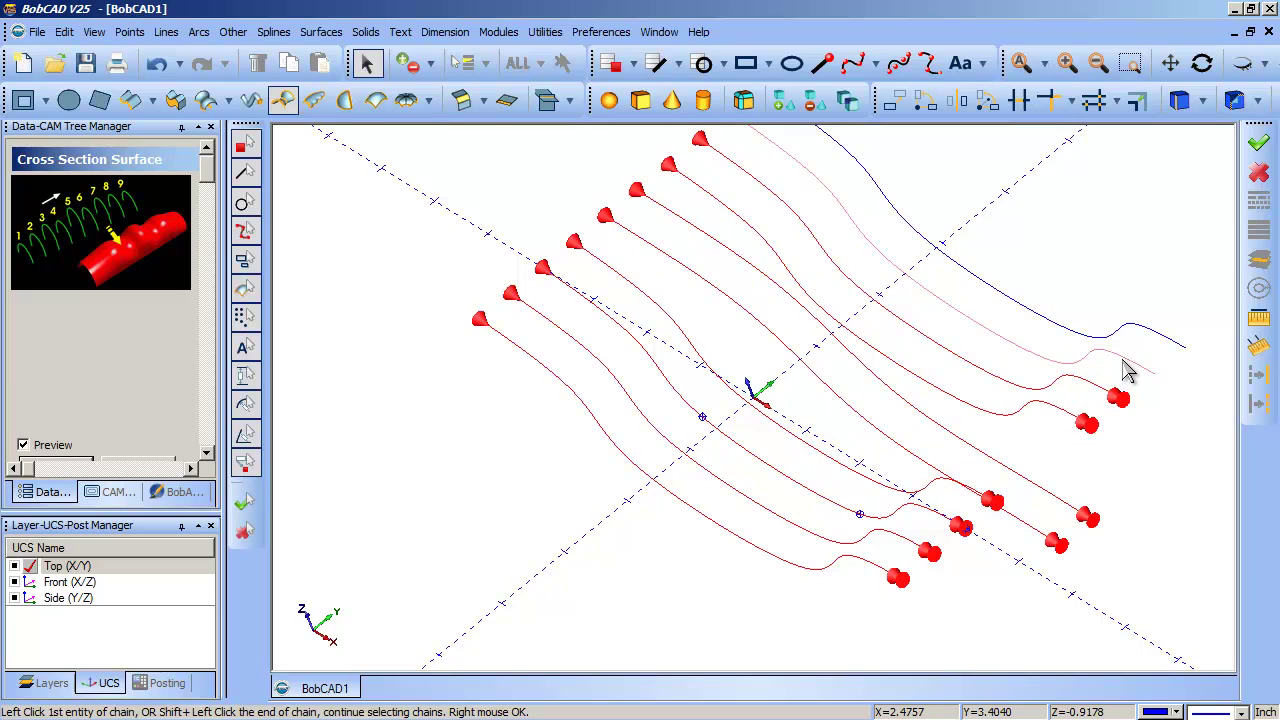
{"action": "left_click", "coordinate": [1136, 367]}
{"action": "left_click", "coordinate": [1163, 345]}
{"action": "right_click", "coordinate": [1136, 276]}
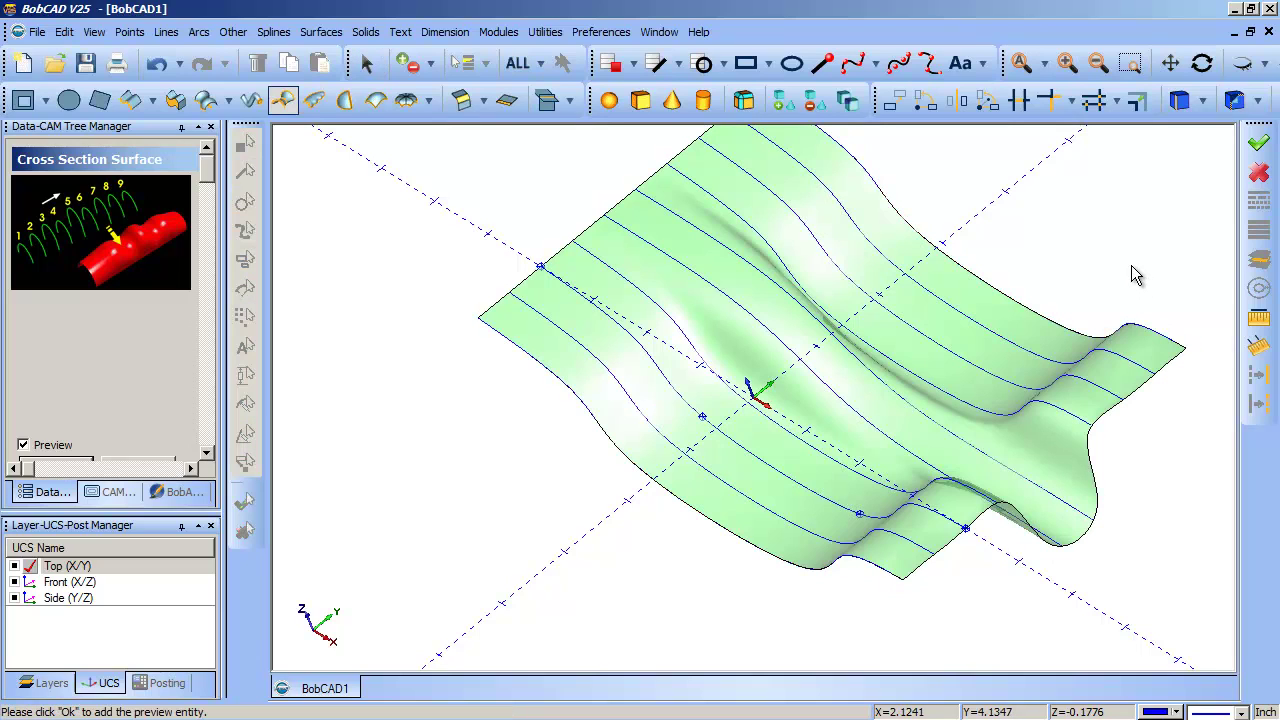
{"action": "key", "text": "Return"}
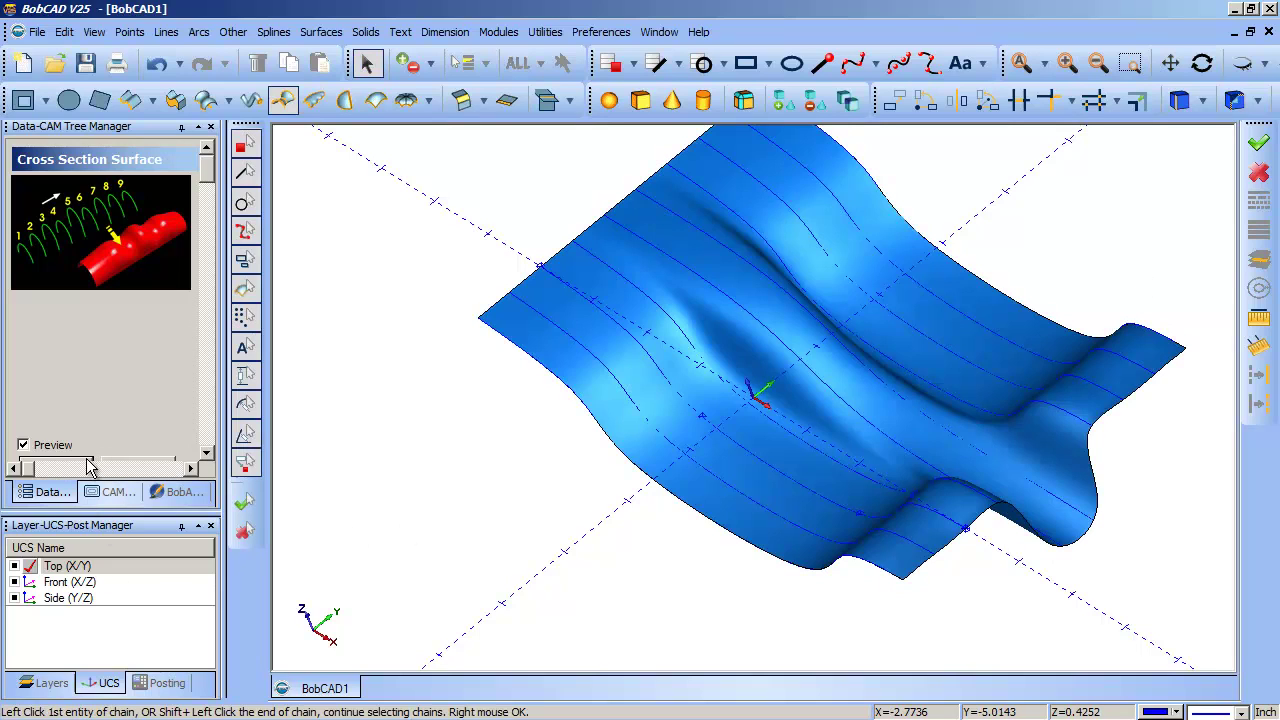
{"action": "key", "text": "Escape"}
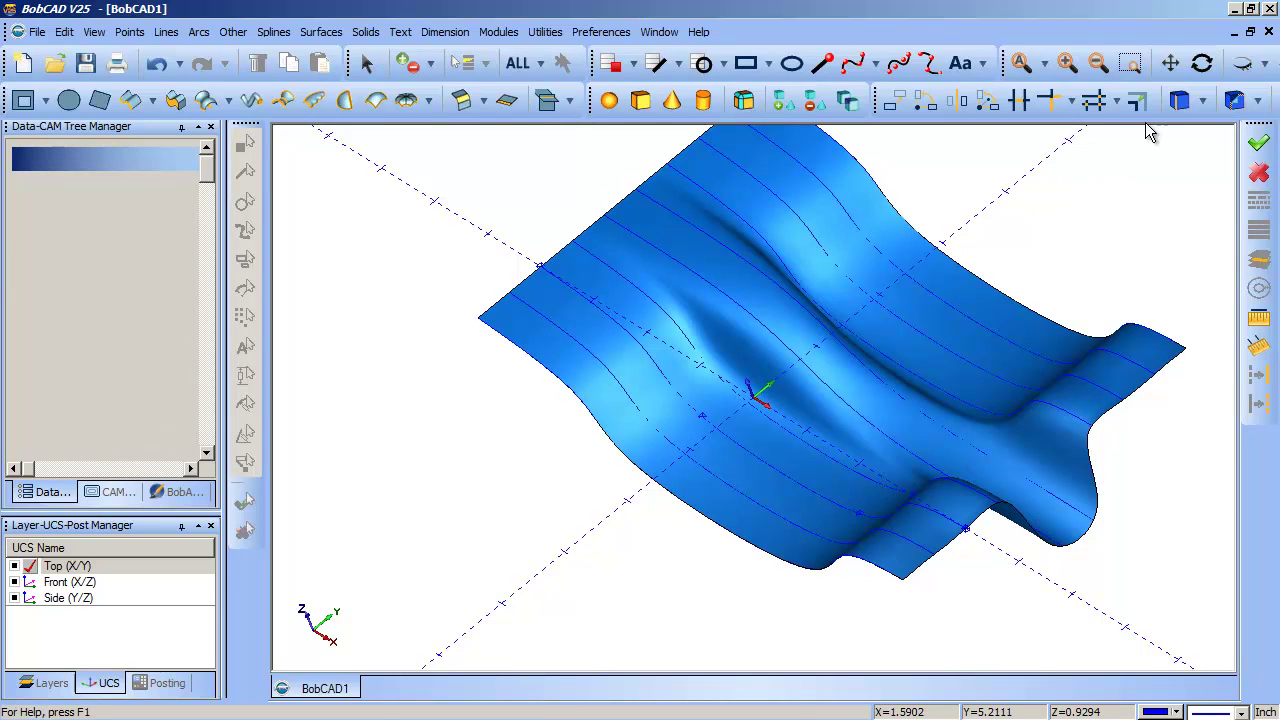
Blank the cross section surface so that only its profile curves are displayed.
{"action": "left_click", "coordinate": [1243, 63]}
{"action": "left_click", "coordinate": [872, 348]}
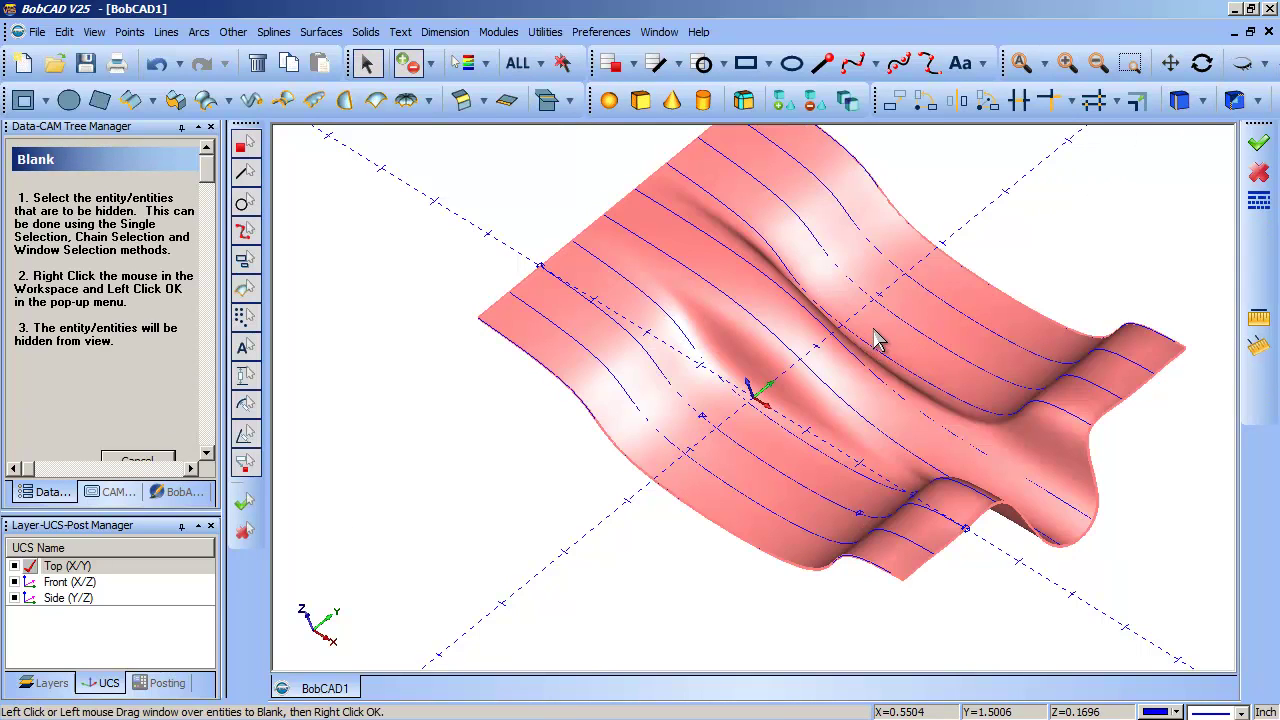
{"action": "right_click", "coordinate": [1145, 300]}
{"action": "left_click", "coordinate": [1094, 374]}
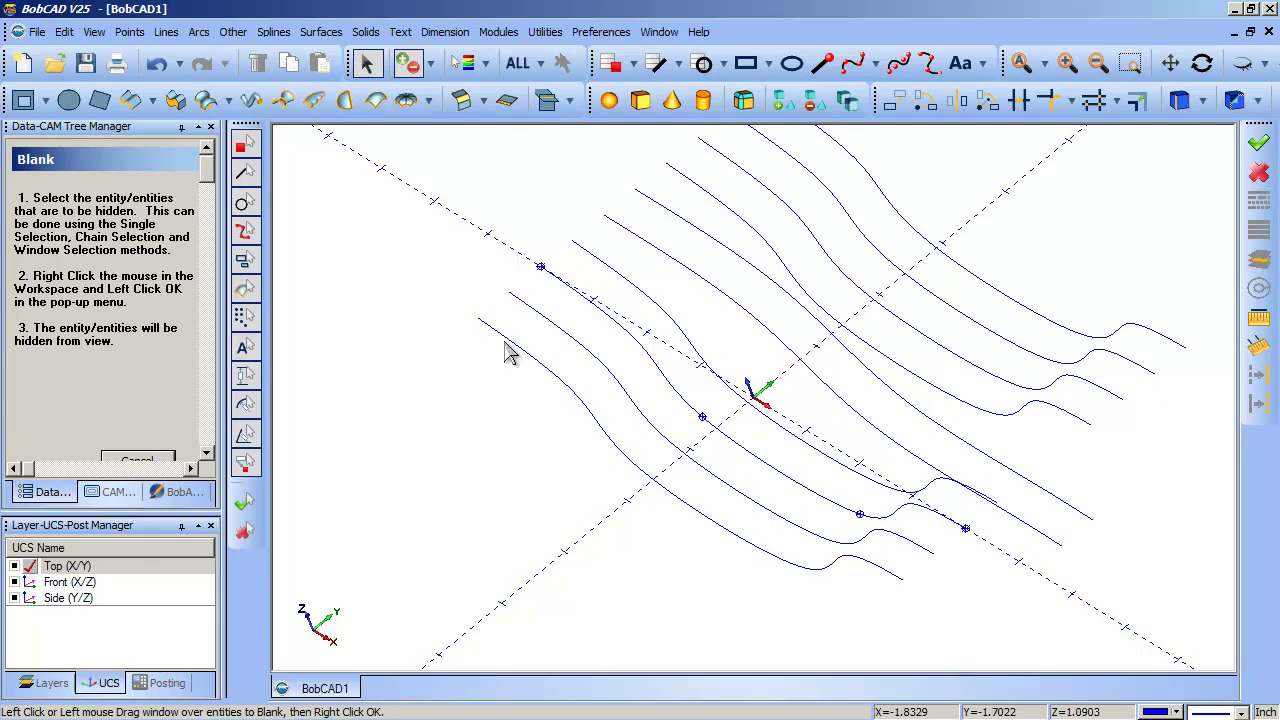
{"action": "left_click", "coordinate": [148, 463]}
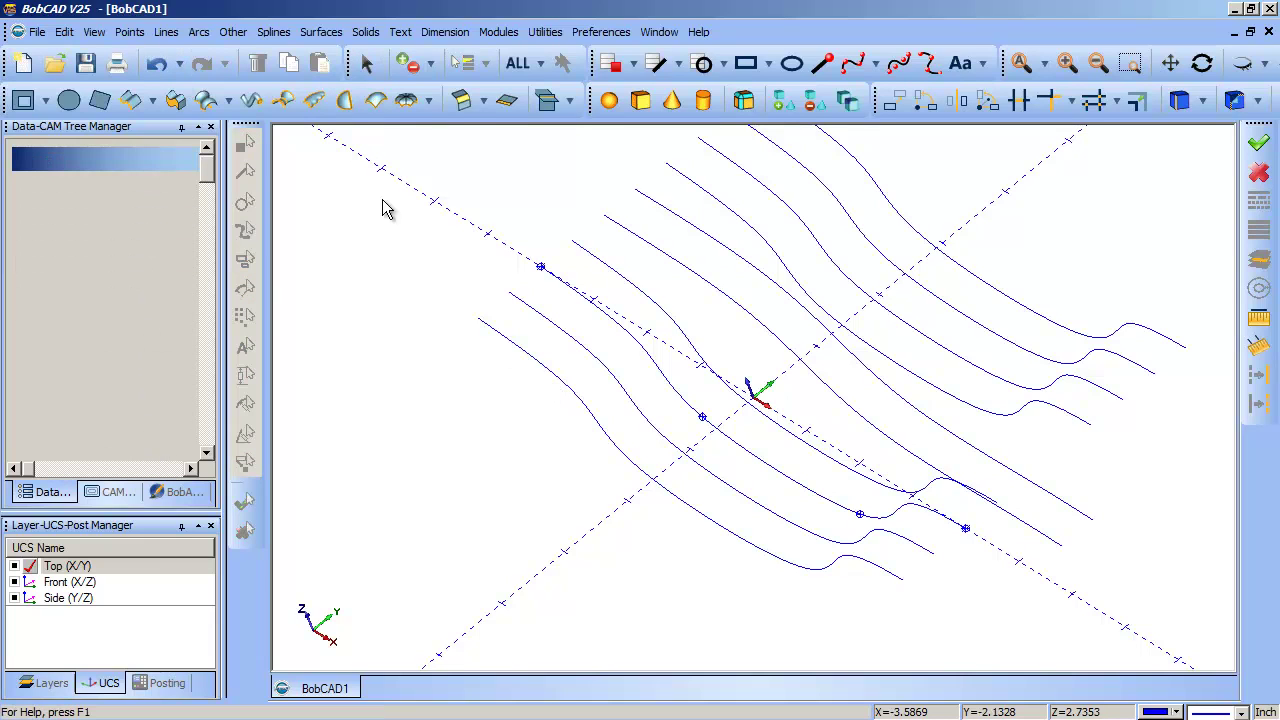
Delete all the spline profile curves together with their points.
{"action": "left_click", "coordinate": [1035, 72]}
{"action": "left_click_drag", "start_coordinate": [1086, 190], "coordinate": [540, 530]}
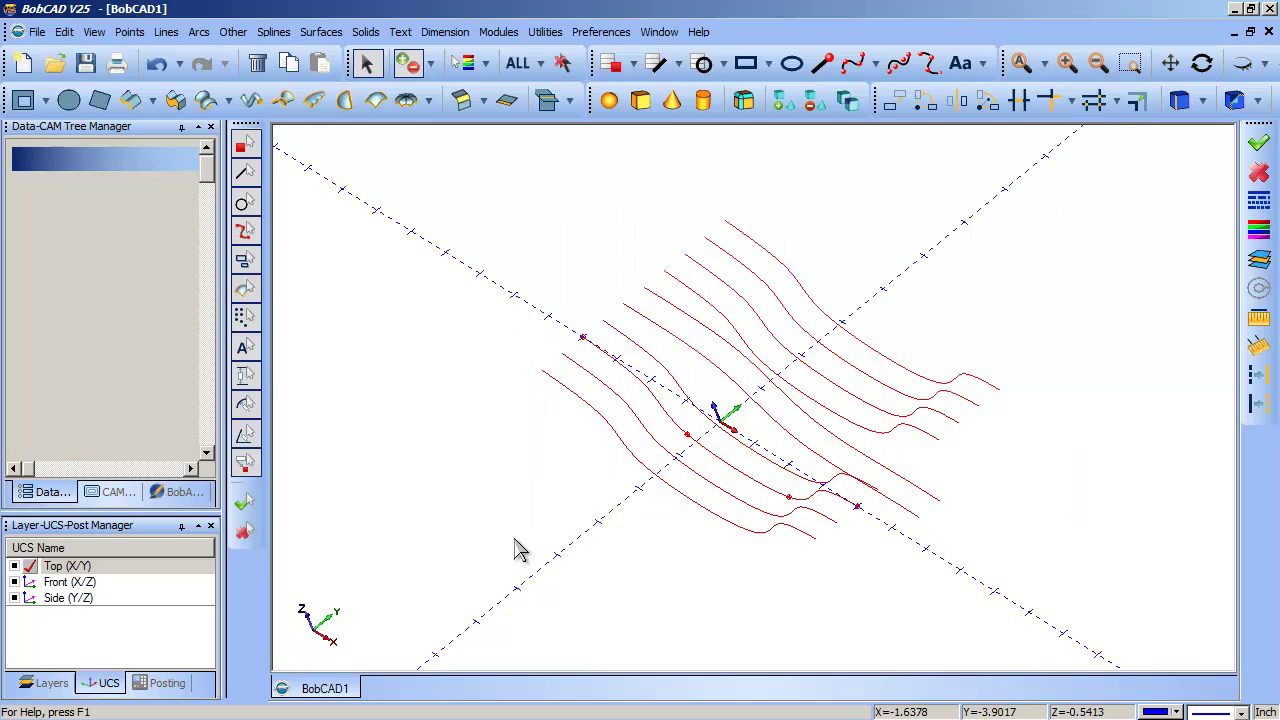
{"action": "key", "text": "Delete"}
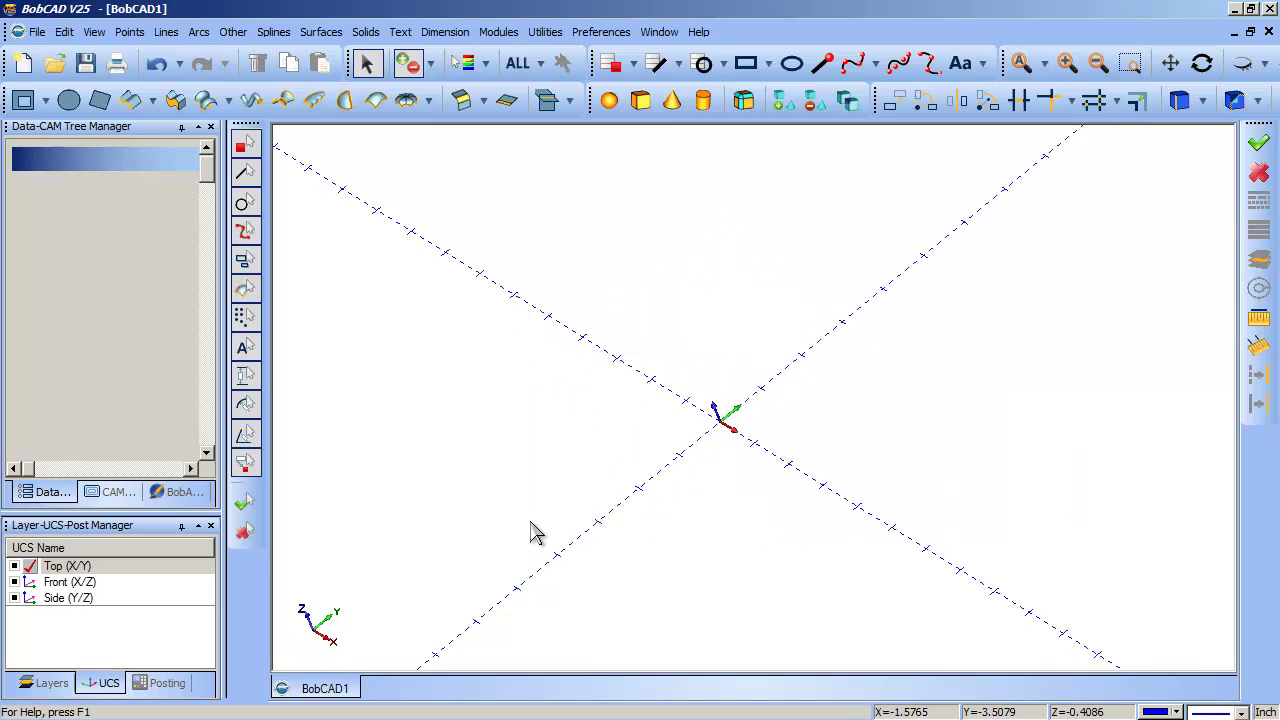
Unblank the hidden cross section surface.
{"action": "left_click", "coordinate": [1267, 66]}
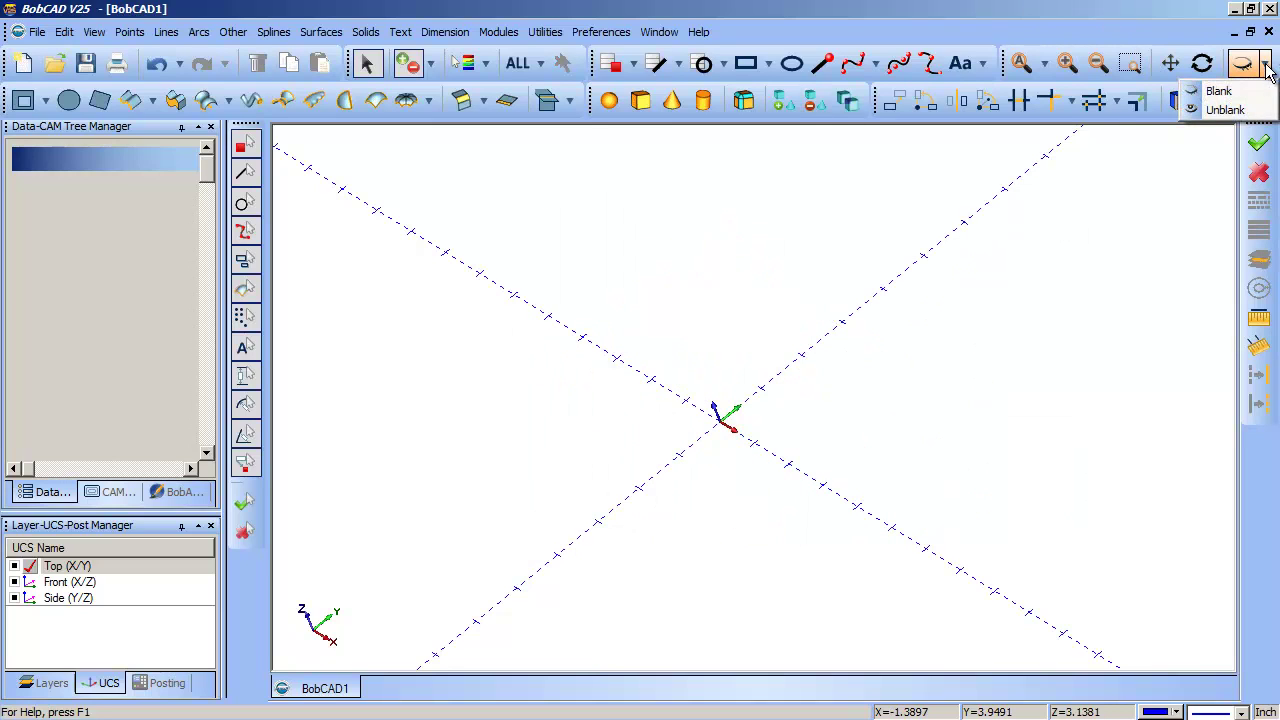
{"action": "left_click", "coordinate": [1222, 107]}
{"action": "left_click", "coordinate": [903, 457]}
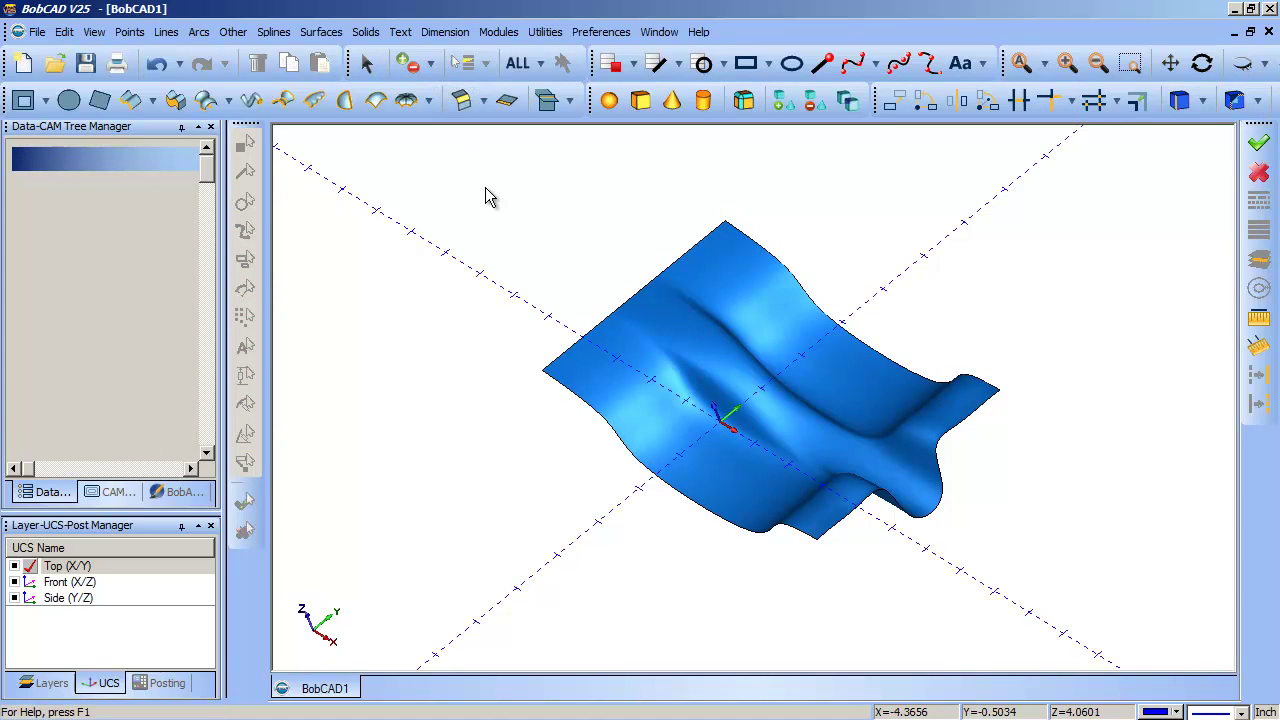
Draw a fitted spline in the top view, arching over the positive Y side of the central ridge from about X -3.1 to X 3.7.
{"action": "key", "text": "F2"}
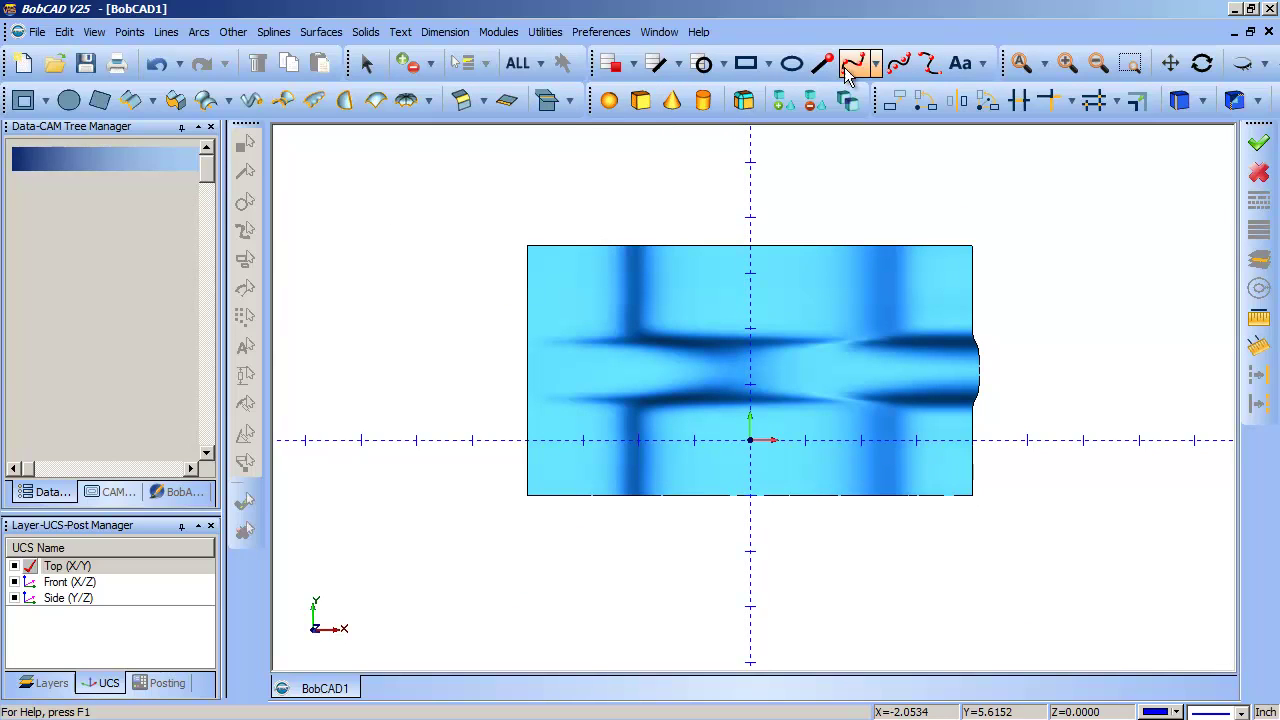
{"action": "left_click", "coordinate": [897, 66]}
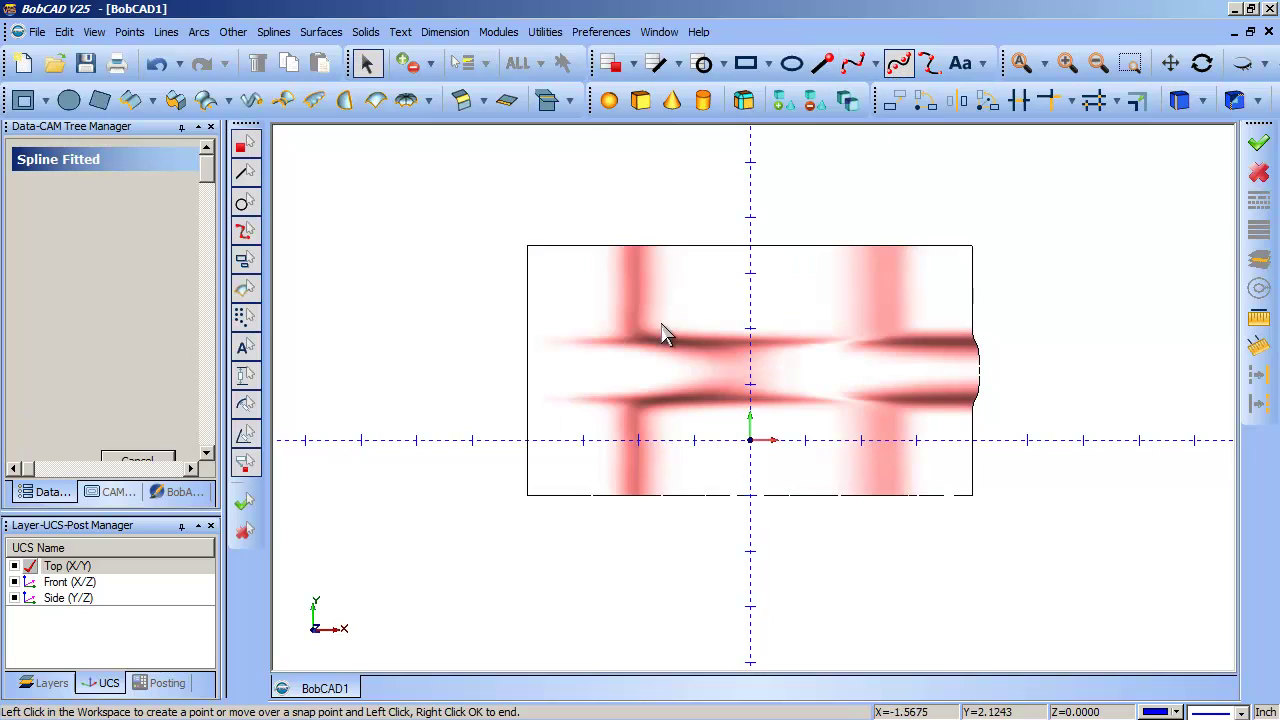
{"action": "left_click", "coordinate": [571, 344]}
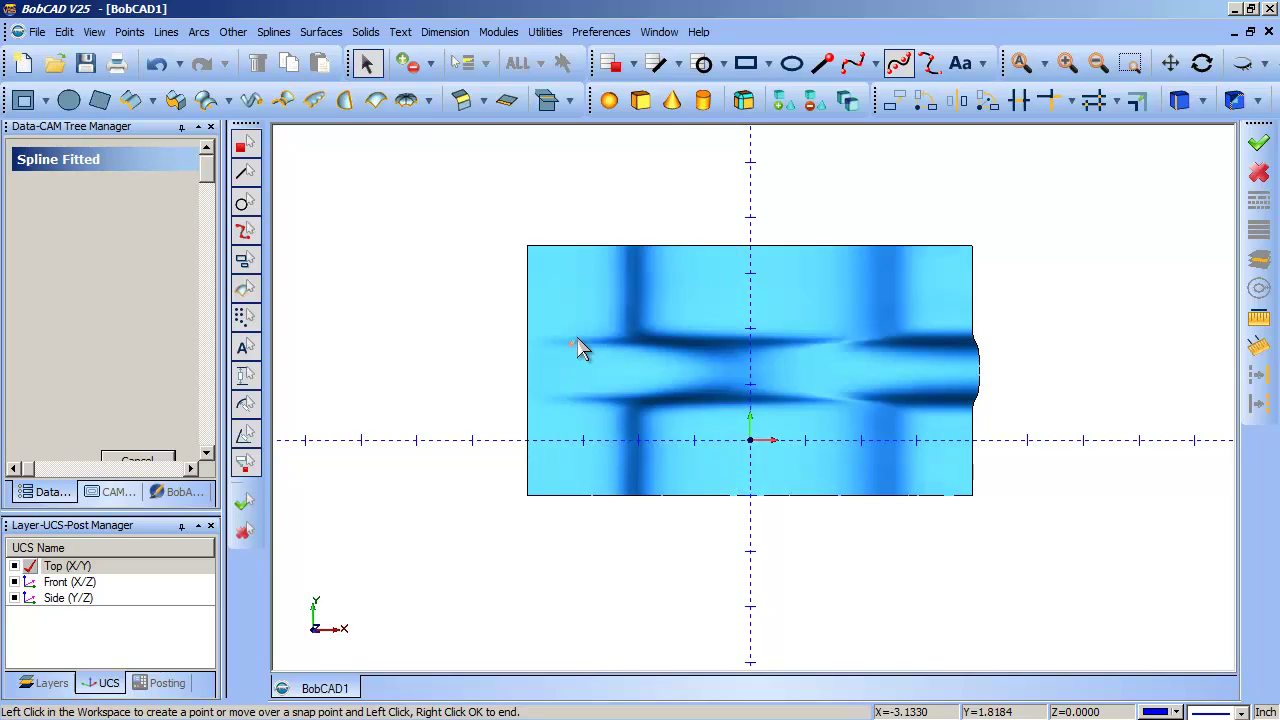
{"action": "left_click", "coordinate": [615, 322]}
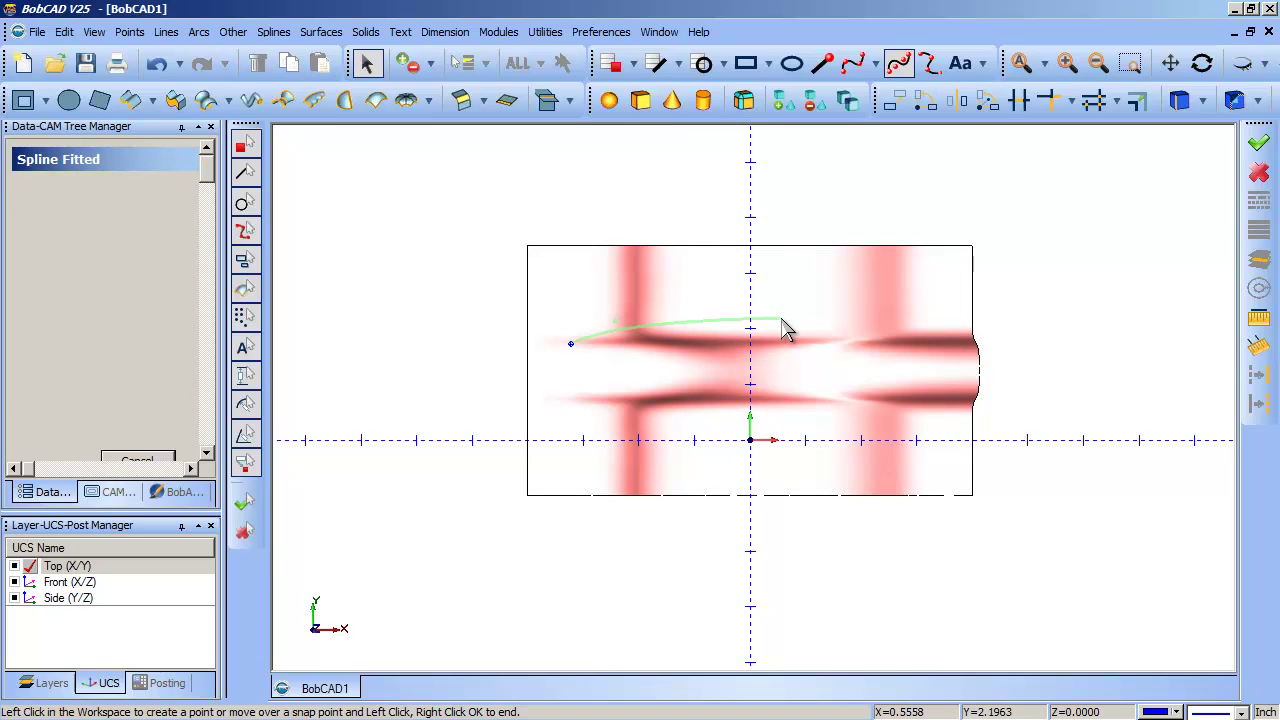
{"action": "left_click", "coordinate": [698, 320]}
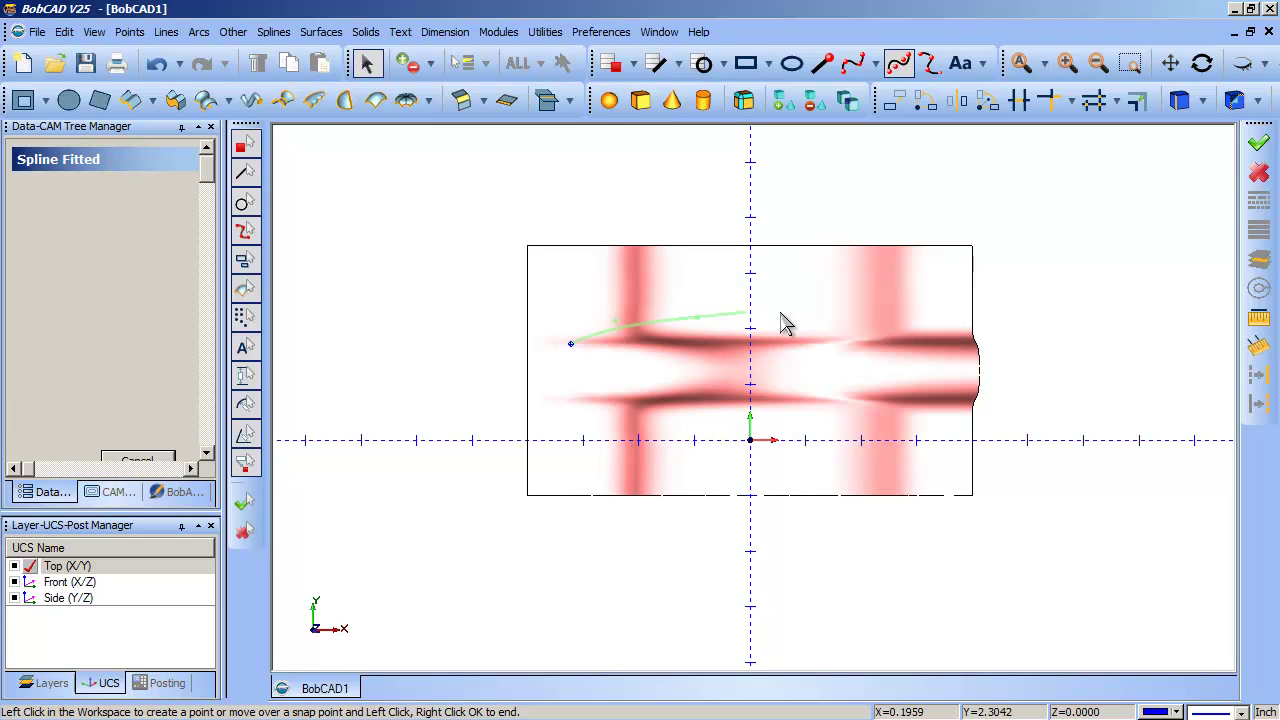
{"action": "left_click", "coordinate": [878, 320]}
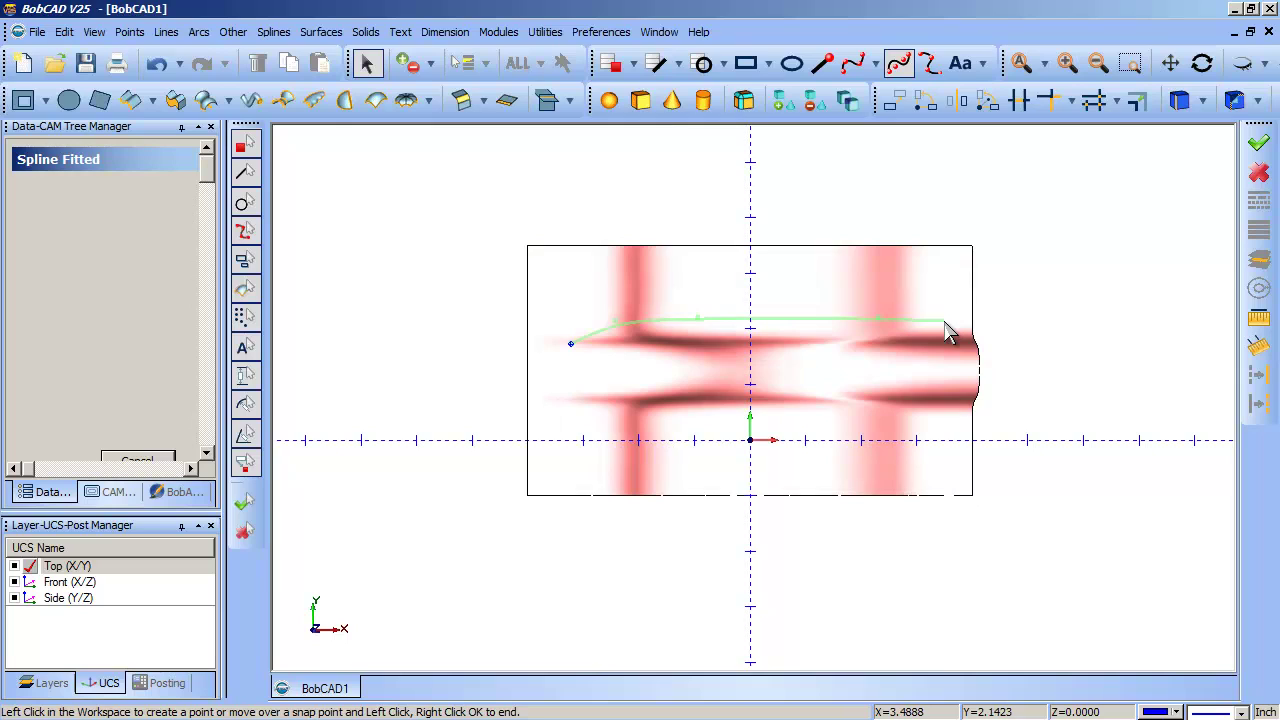
{"action": "left_click", "coordinate": [944, 321]}
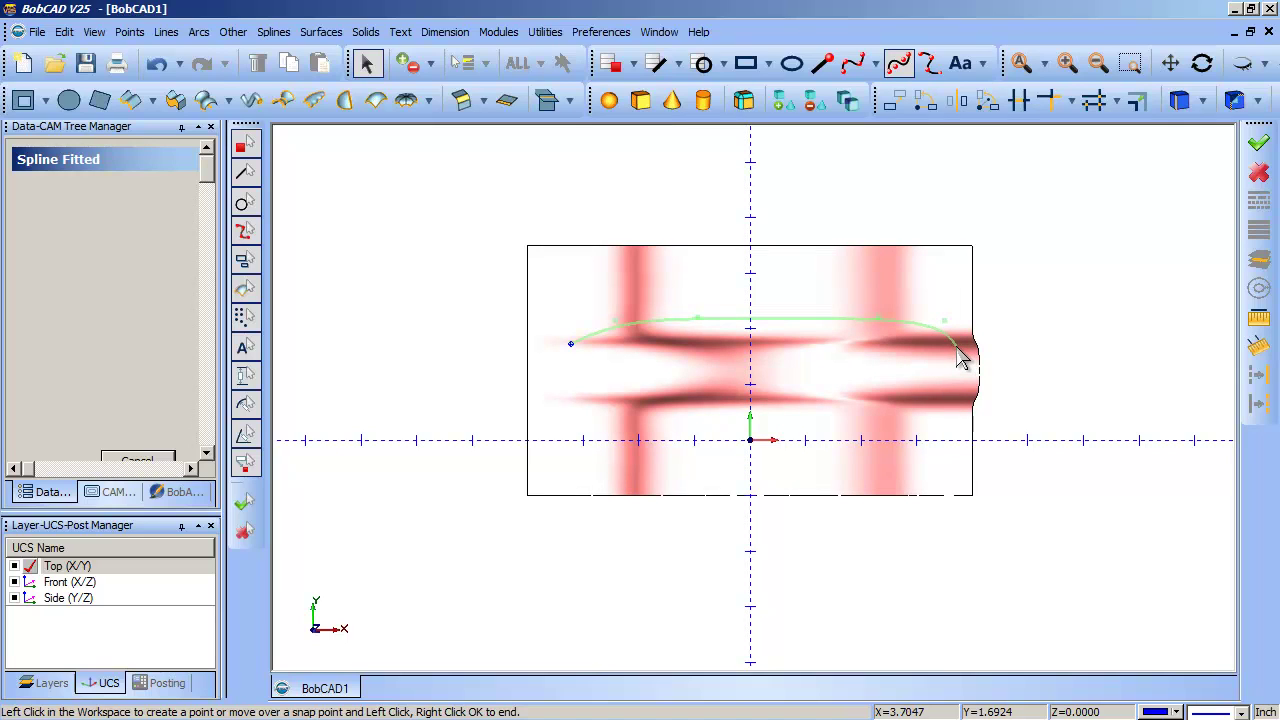
{"action": "right_click", "coordinate": [1065, 295]}
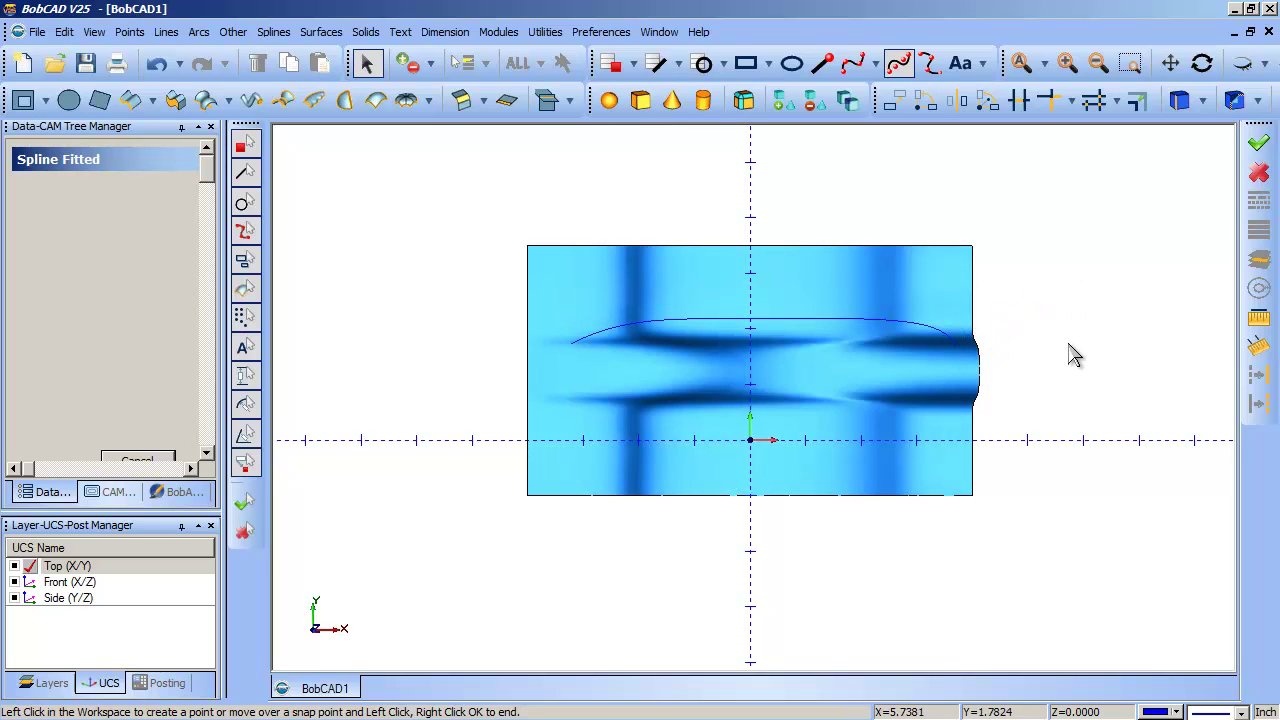
Draw a free continuous line between the two corners of the surface's bulging positive X edge, and set line sketching to horizontal.
{"action": "middle_click_drag", "start_coordinate": [1071, 354], "coordinate": [660, 365]}
{"action": "left_click", "coordinate": [166, 32]}
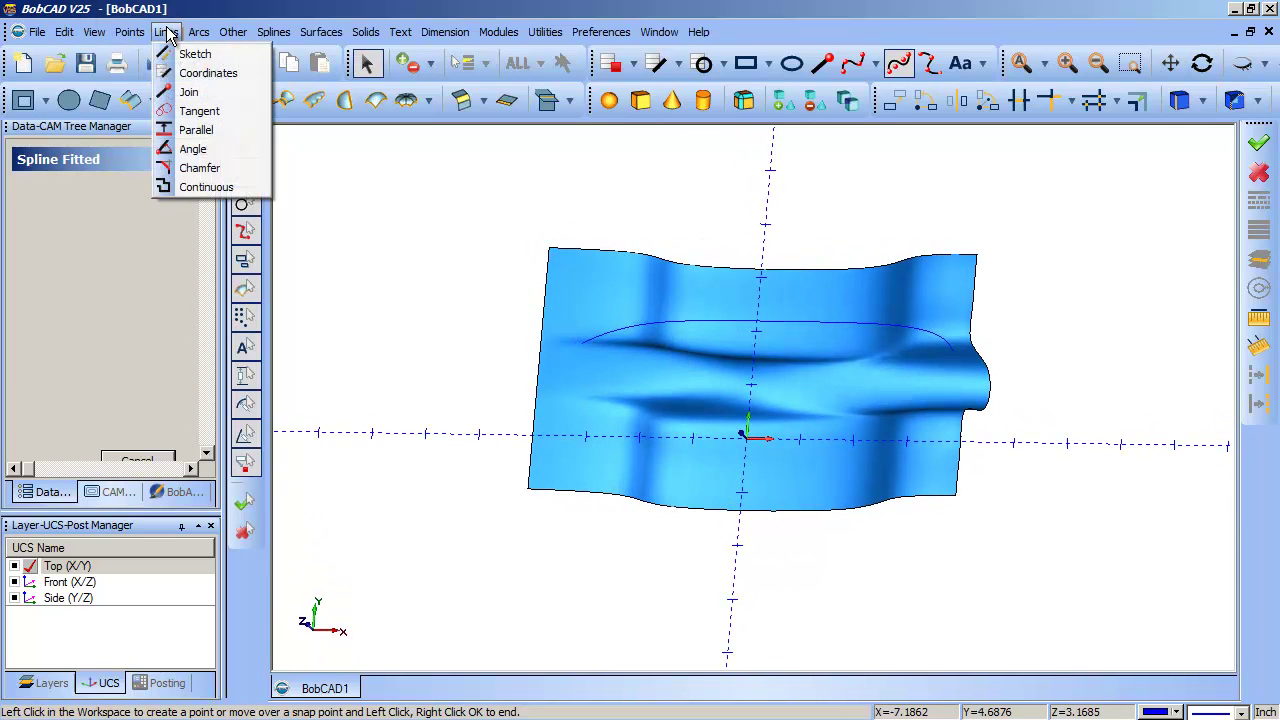
{"action": "left_click", "coordinate": [206, 187]}
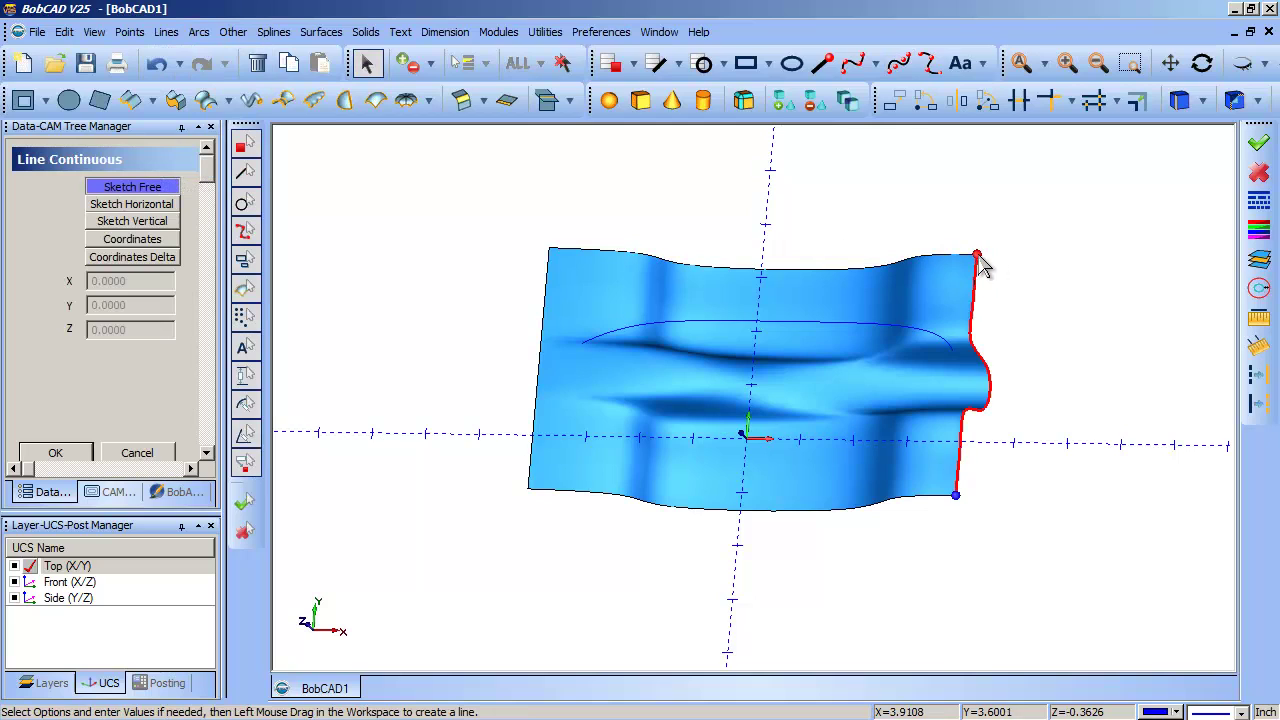
{"action": "mouse_move", "coordinate": [977, 262]}
{"action": "left_mouse_down"}
{"action": "mouse_move", "coordinate": [994, 434]}
{"action": "mouse_move", "coordinate": [955, 502]}
{"action": "mouse_move", "coordinate": [1071, 531]}
{"action": "mouse_move", "coordinate": [1074, 434]}
{"action": "mouse_move", "coordinate": [1007, 400]}
{"action": "left_mouse_up"}
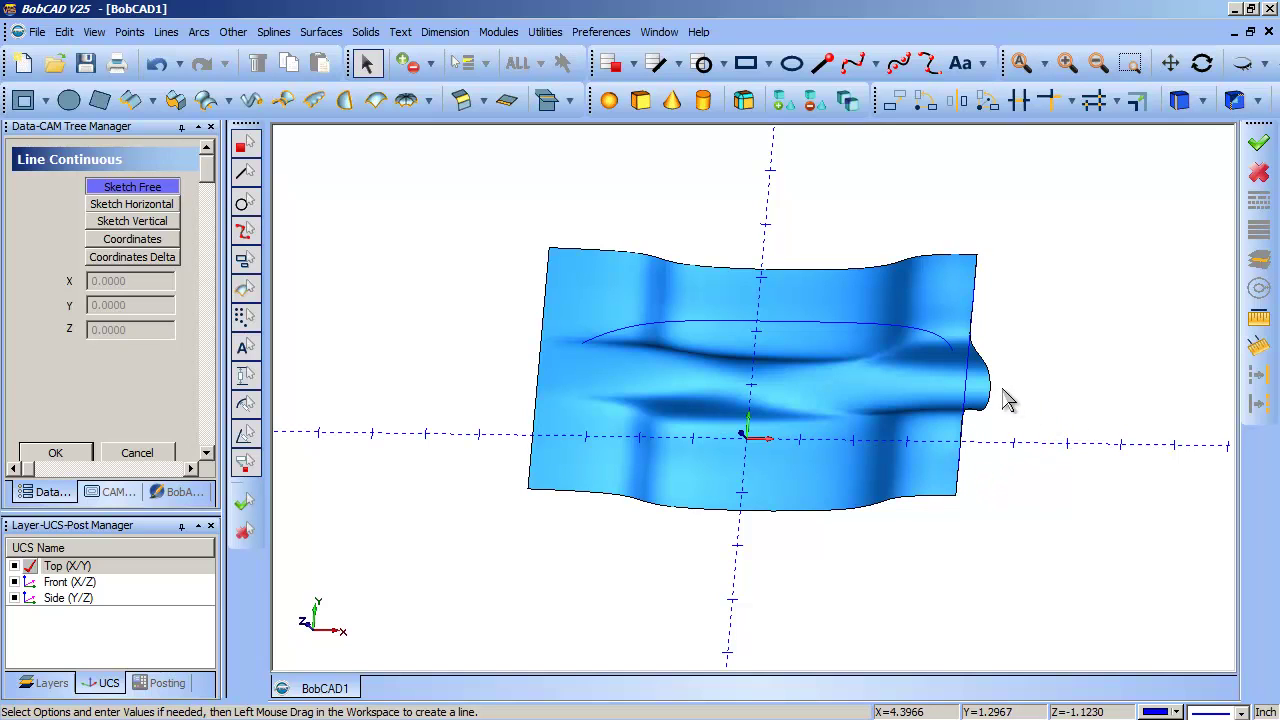
{"action": "left_click", "coordinate": [132, 204]}
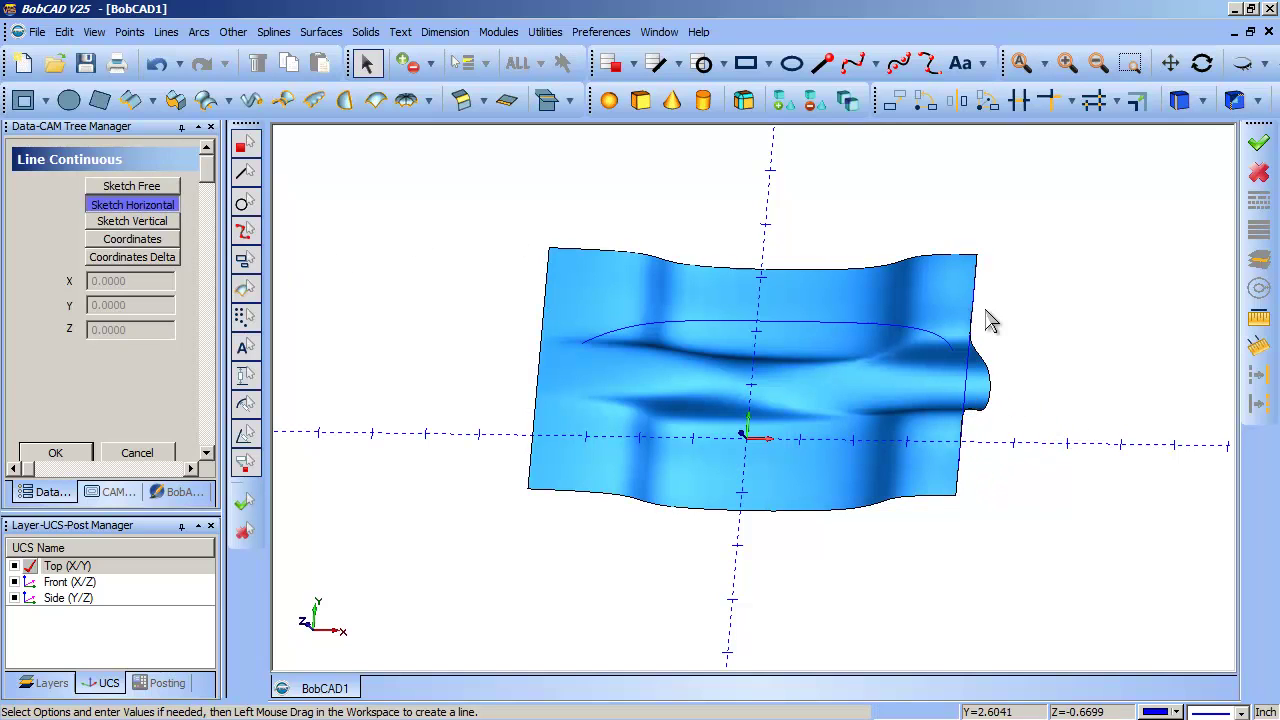